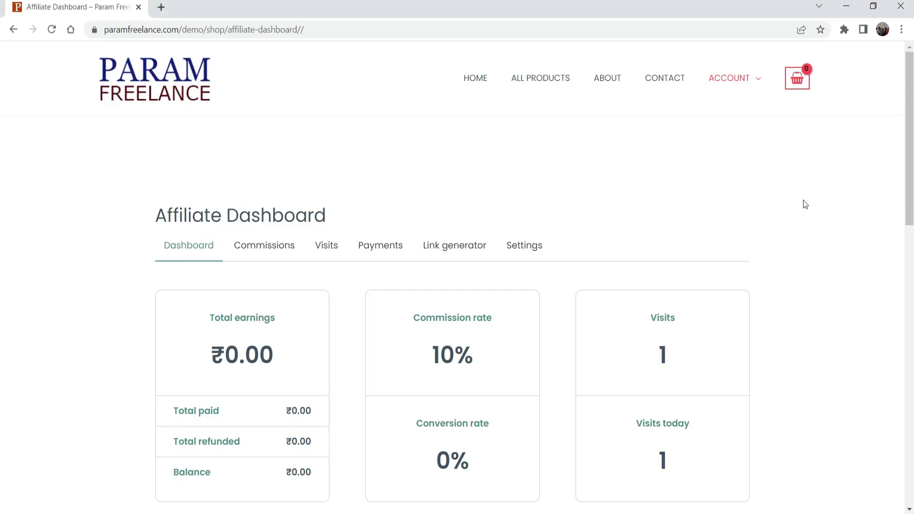
- Examine the affiliate's Link generator page, including the referral URL, custom URL and social sharing options
scroll(822, 191, "down", 3)
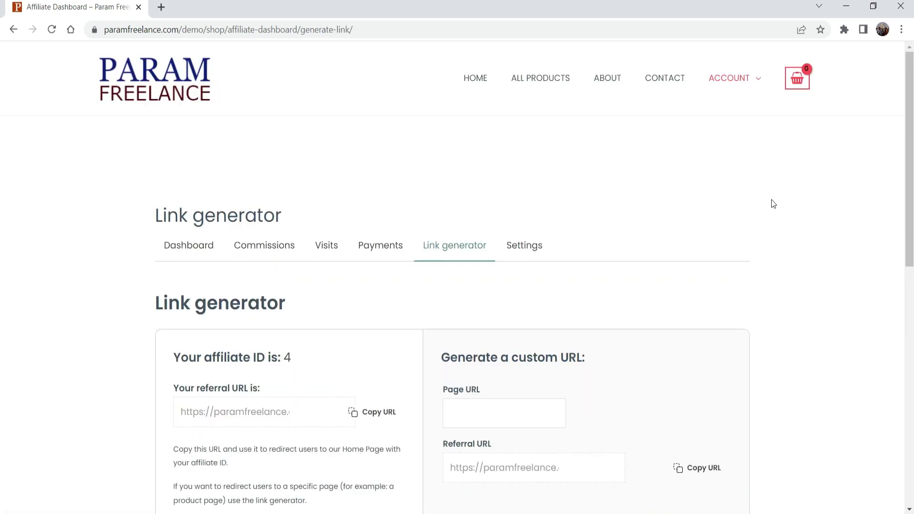
scroll(771, 199, "down", 1)
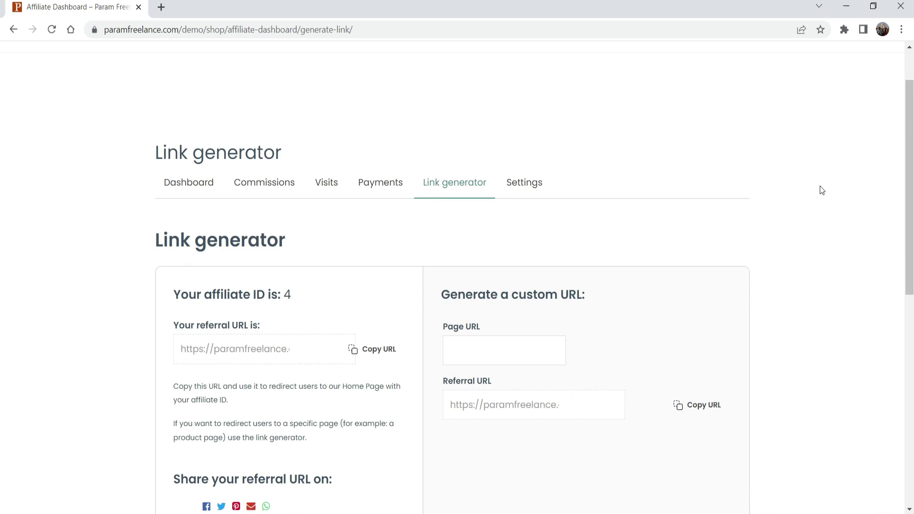
scroll(819, 186, "down", 2)
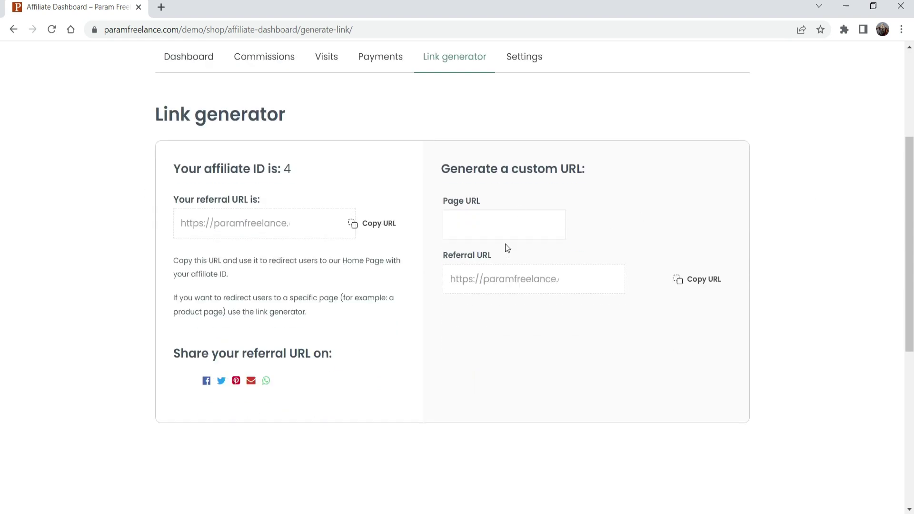
left_click(814, 289)
scroll(736, 289, "up", 1)
- Return to the affiliate Dashboard and review the visits, commission rate, recent commissions and recent visits
left_click(193, 122)
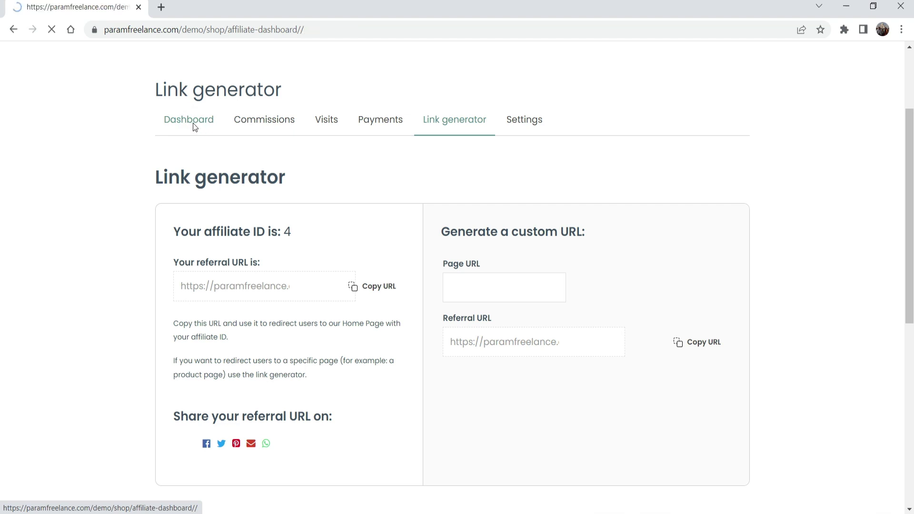
scroll(679, 173, "down", 4)
double_click(662, 168)
left_click(732, 190)
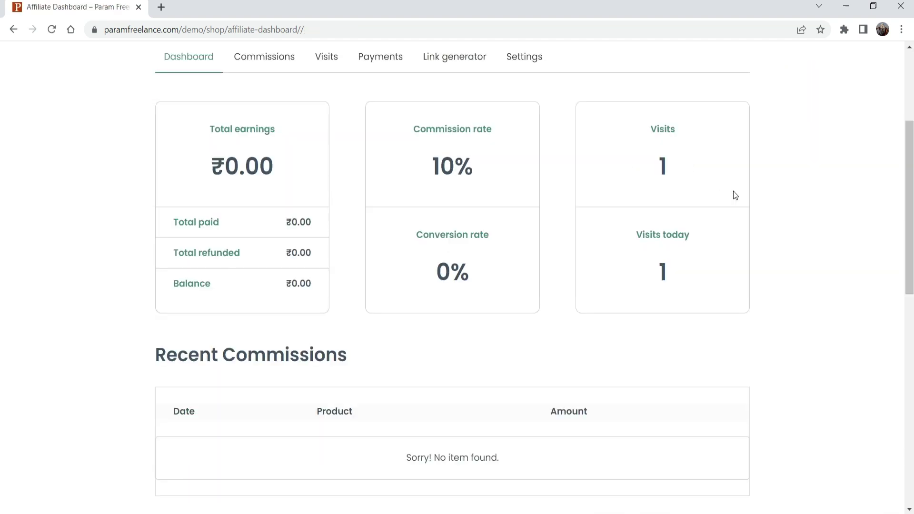
double_click(678, 164)
double_click(690, 270)
left_click(763, 286)
double_click(470, 164)
left_click(499, 177)
scroll(20, 266, "down", 5)
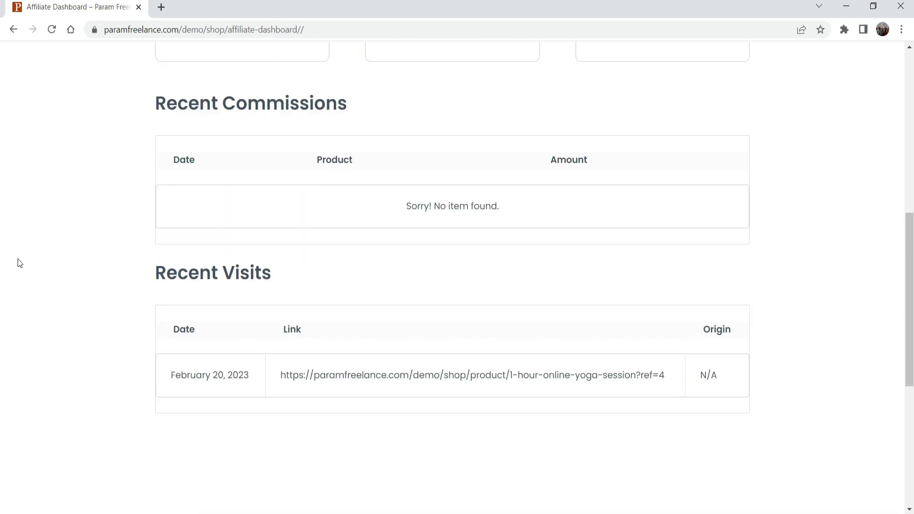
scroll(19, 267, "up", 5)
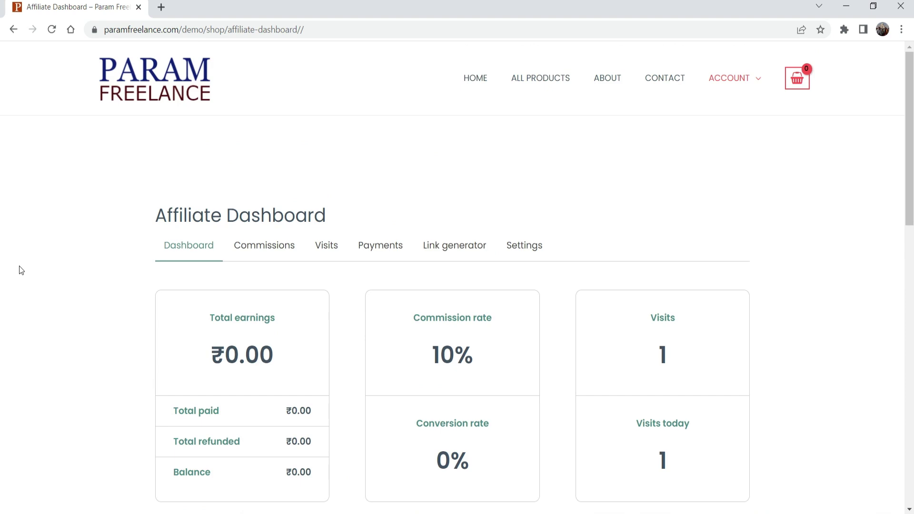
- Look through the affiliate's Commissions, Payments and Settings sections, including the payment email and bank transfer fields
left_click(261, 239)
left_click(383, 247)
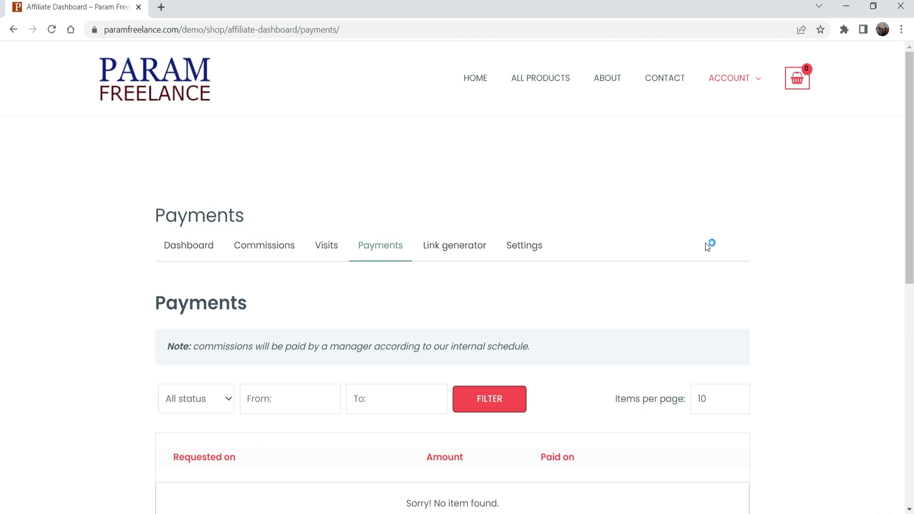
scroll(704, 264, "down", 5)
scroll(389, 211, "up", 4)
left_click(527, 200)
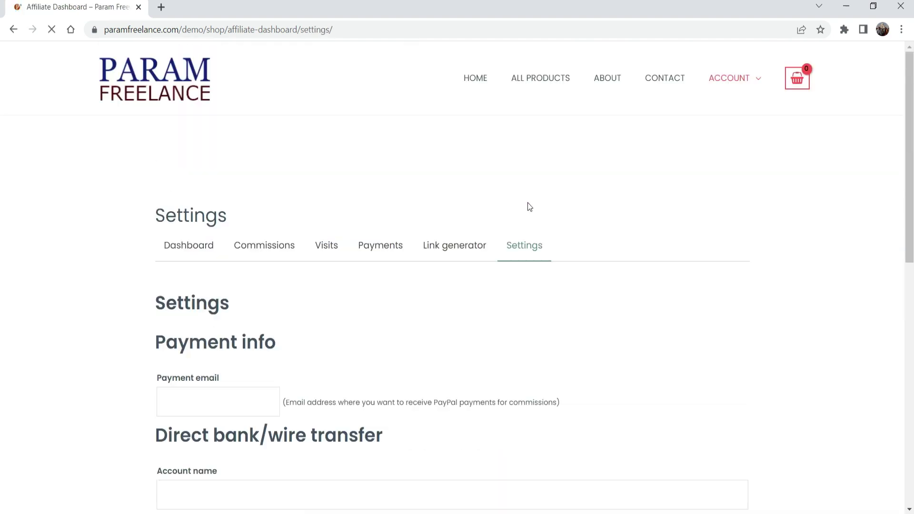
scroll(526, 202, "down", 4)
left_click(247, 199)
left_click(679, 184)
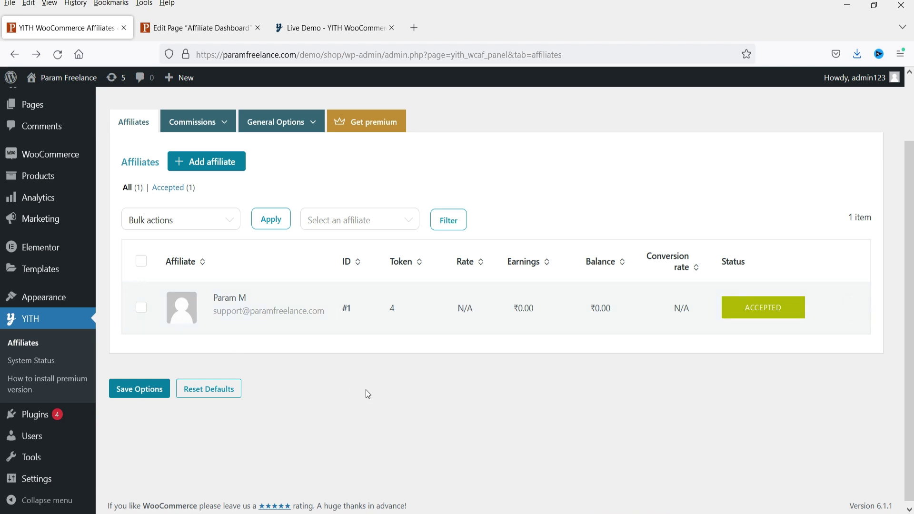
- In the site admin's Affiliates list, view the actions available for the accepted affiliate and the Commissions and General Options entries
left_click(855, 310)
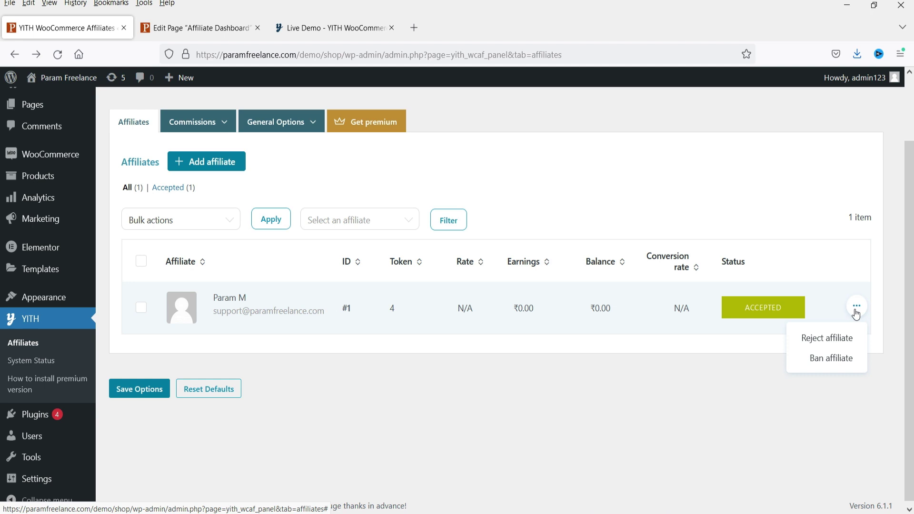
mouse_move(212, 128)
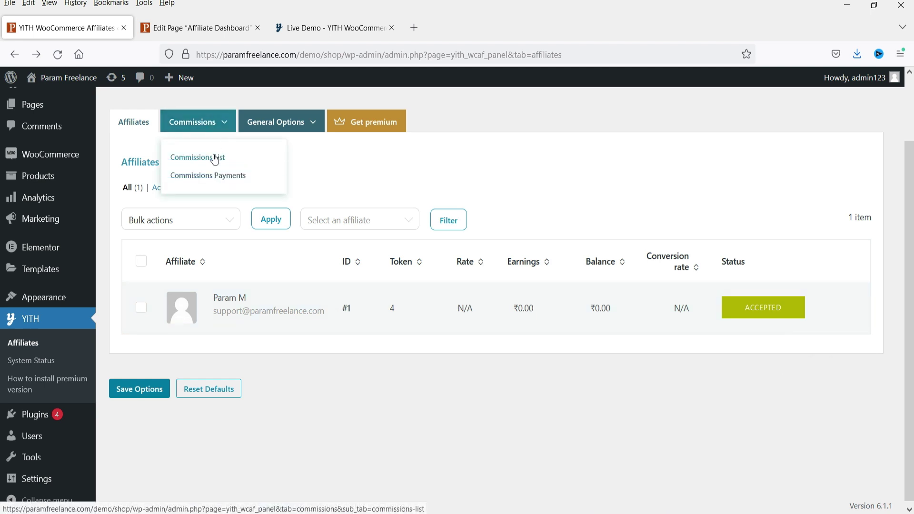
mouse_move(286, 124)
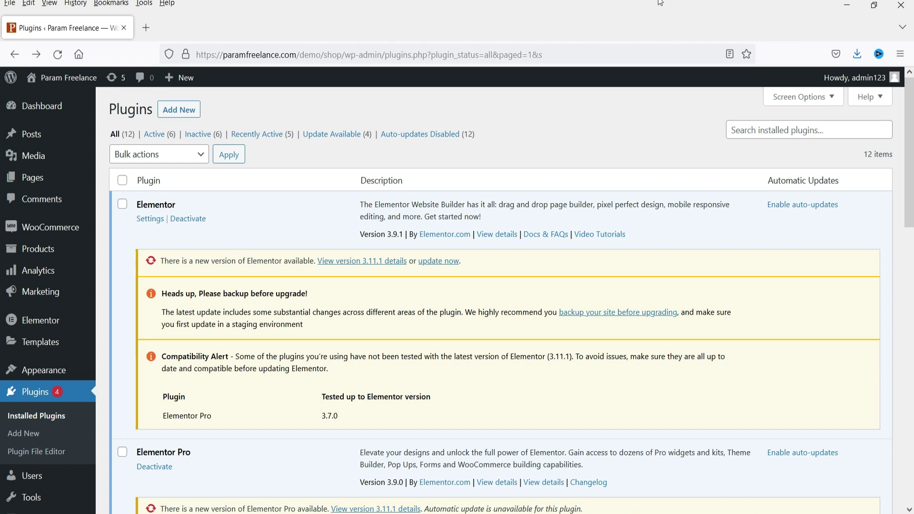
- Search the WordPress plugin directory for "woocommerce affiliate"
left_click(18, 434)
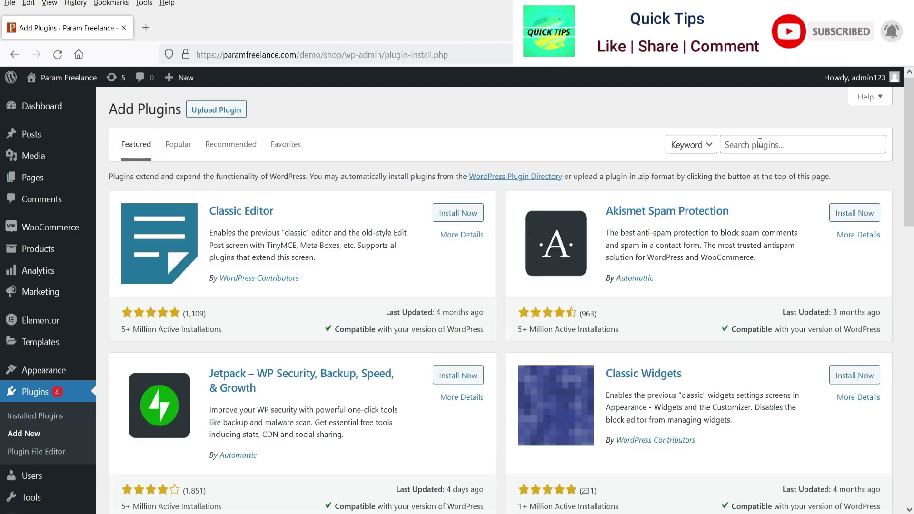
left_click(760, 144)
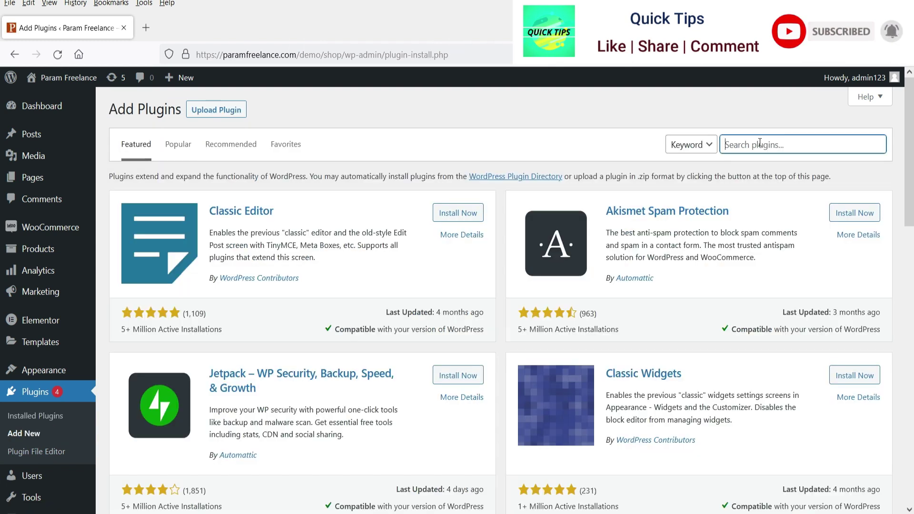
left_click(760, 143)
type("wooo")
type("commerce ")
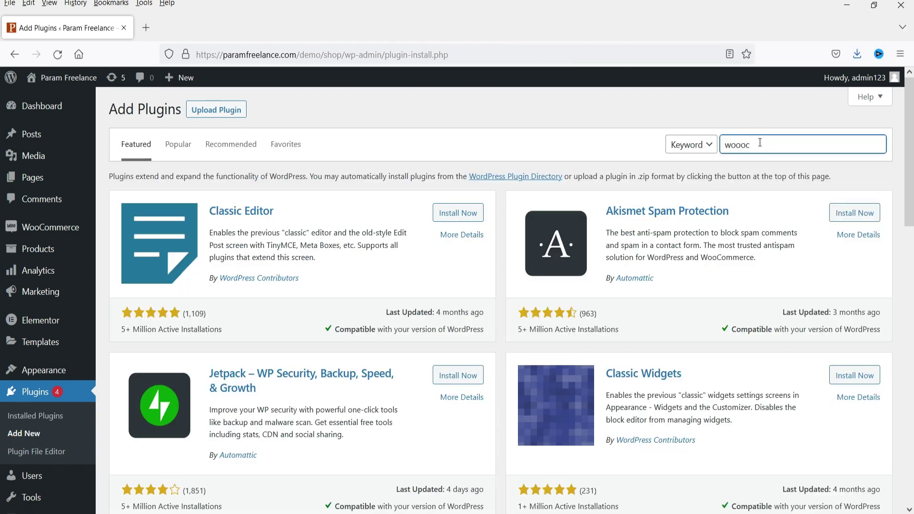
type("affiliate")
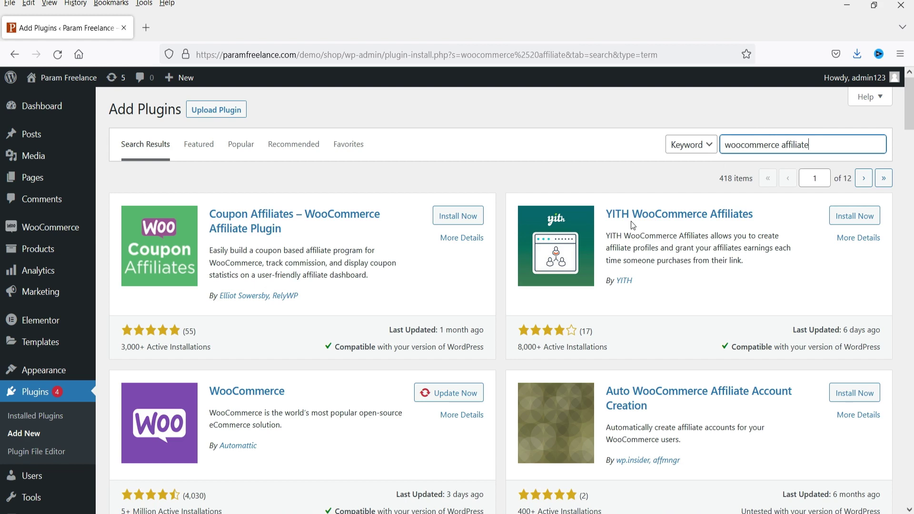
- Install and activate the YITH WooCommerce Affiliates plugin
left_click(847, 216)
left_click(45, 31)
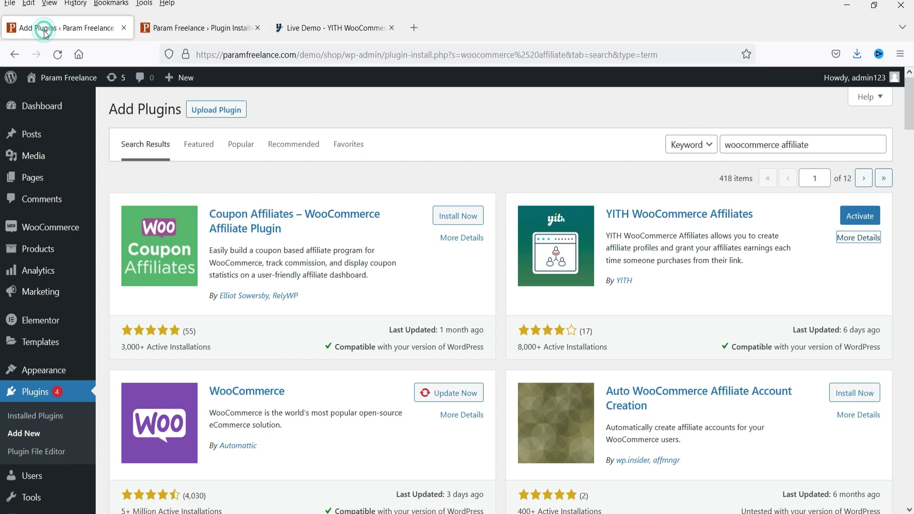
left_click(856, 217)
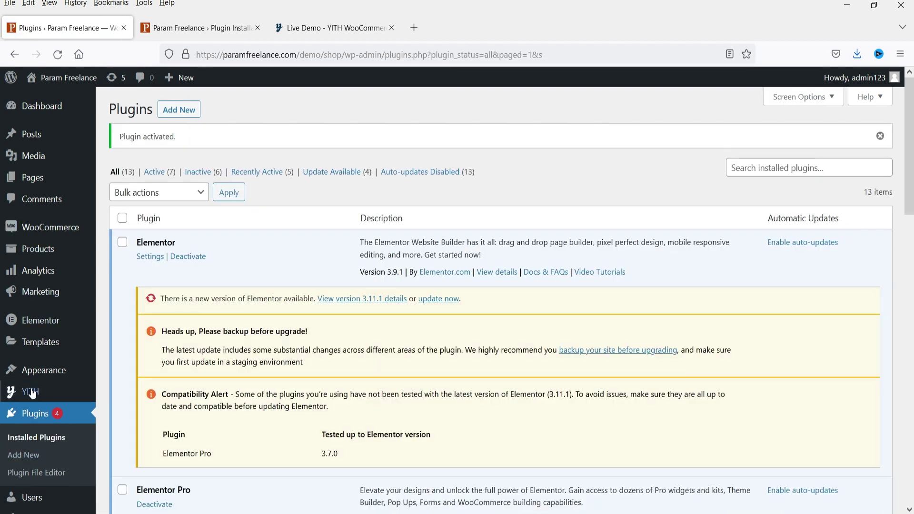
- Open the YITH Affiliates settings and review the query var name and referral cookie options under General Options
mouse_move(30, 392)
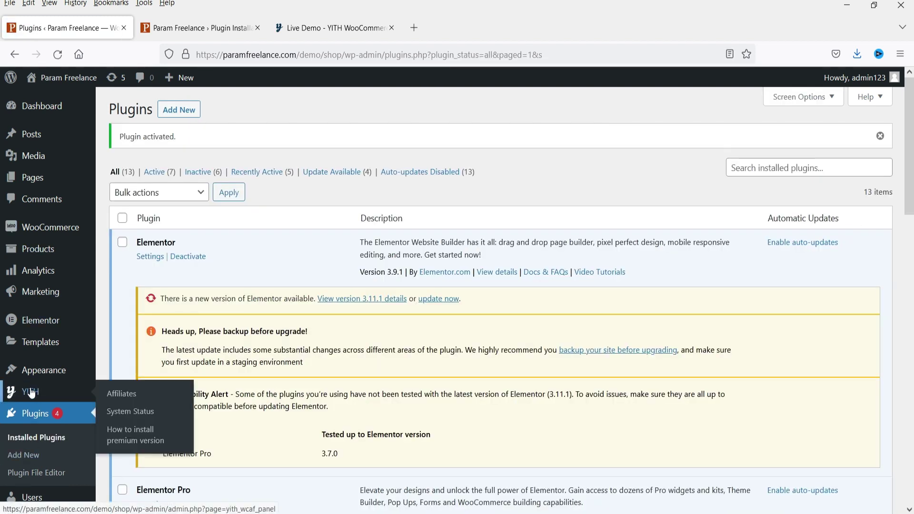
left_click(119, 395)
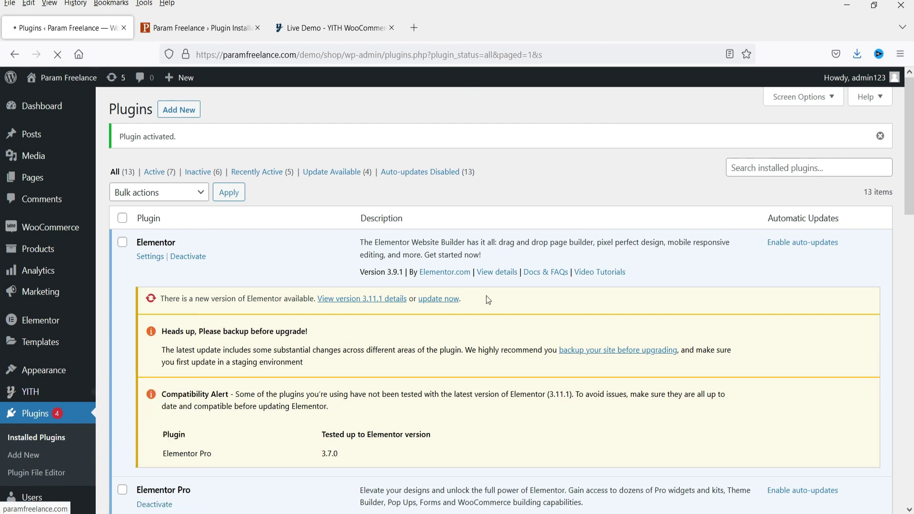
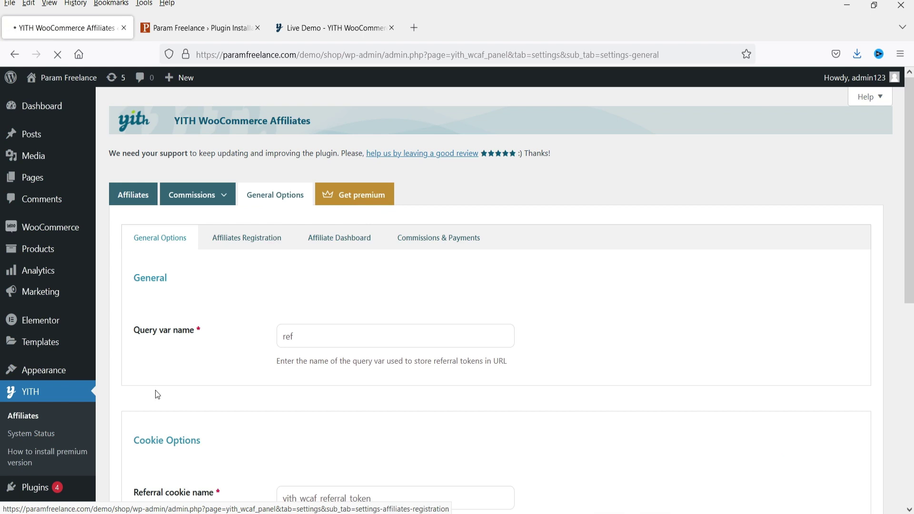
scroll(359, 312, "down", 2)
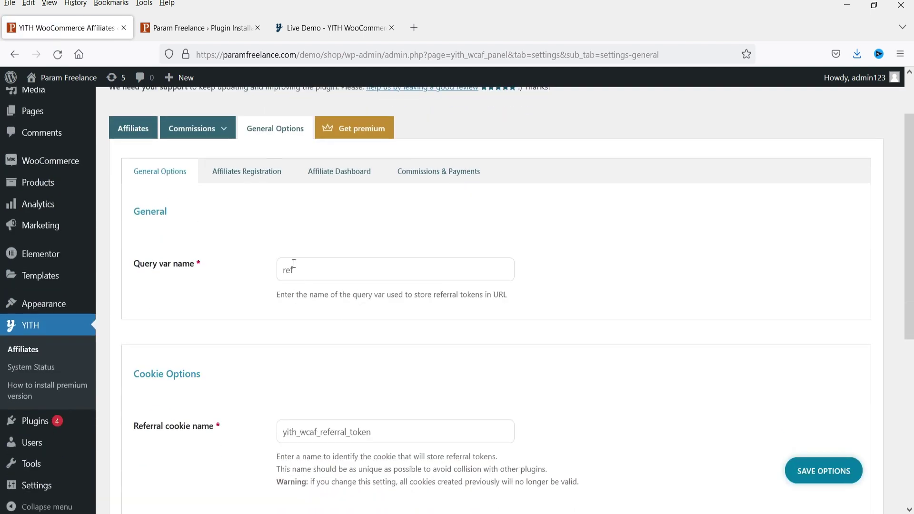
left_click(294, 270)
scroll(338, 274, "down", 3)
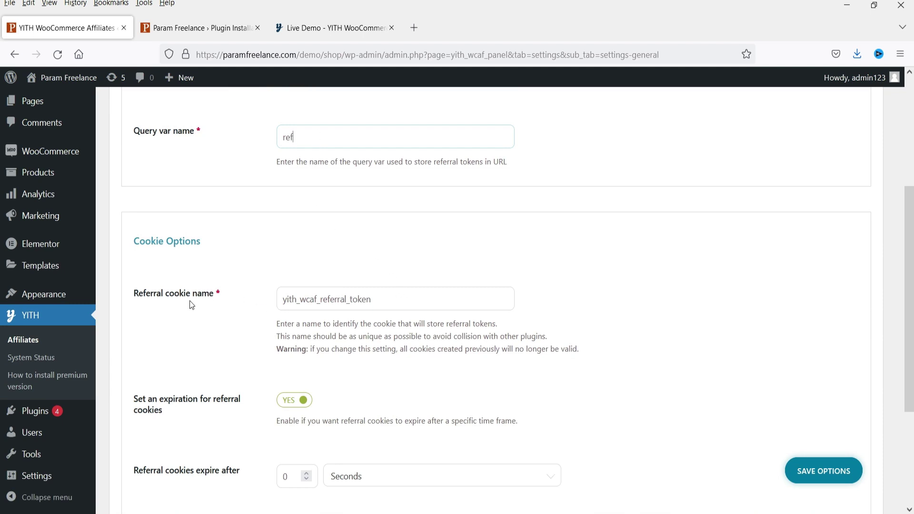
scroll(479, 261, "down", 3)
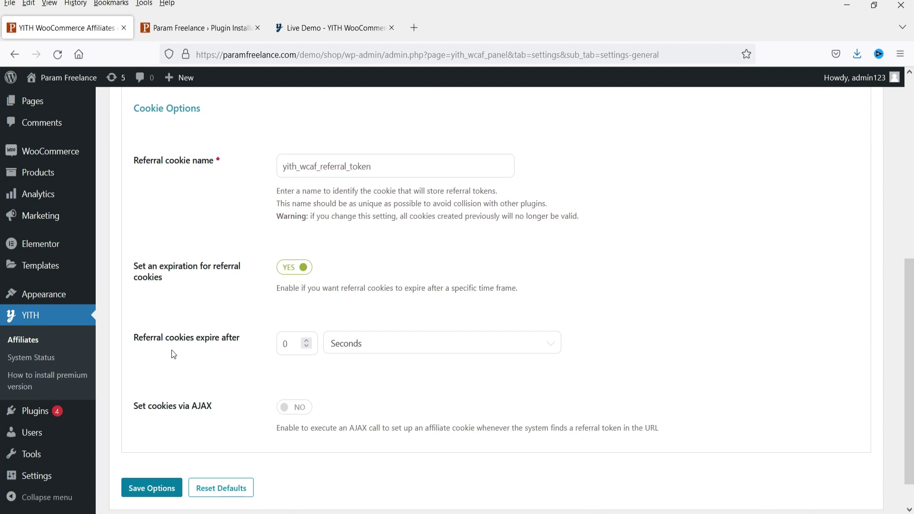
scroll(173, 343, "up", 6)
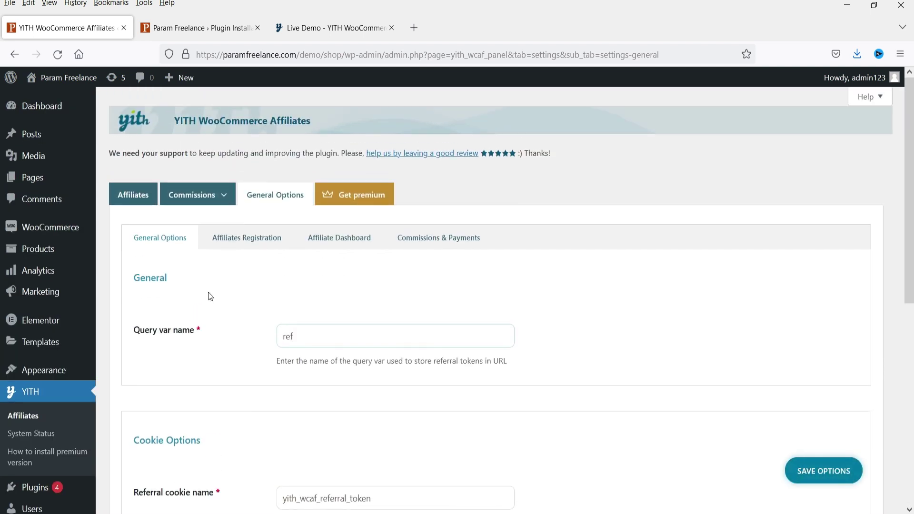
- Review the Affiliates Registration settings, including the registration form fields and the registration options
left_click(252, 237)
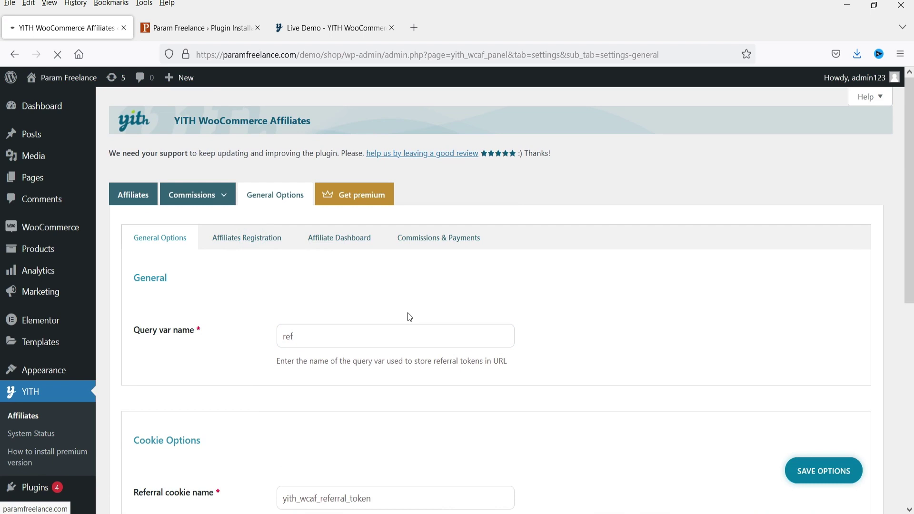
scroll(407, 316, "down", 3)
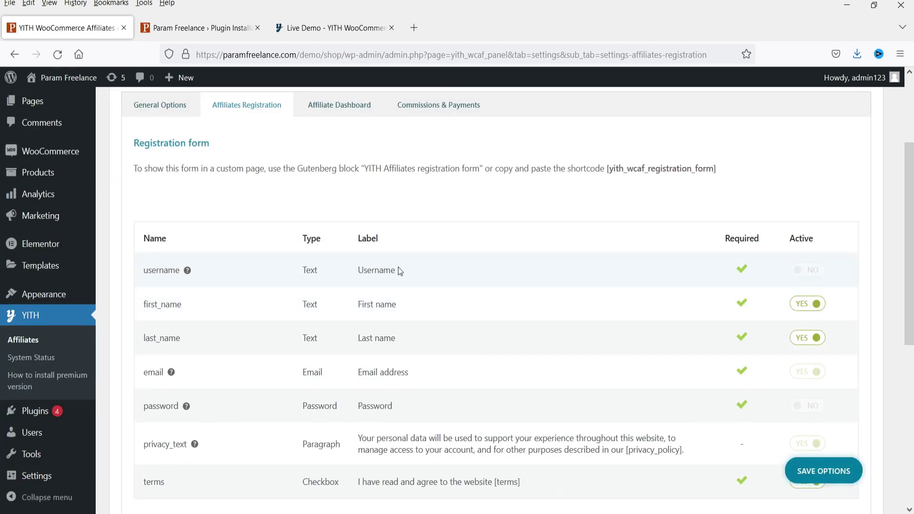
scroll(398, 272, "down", 1)
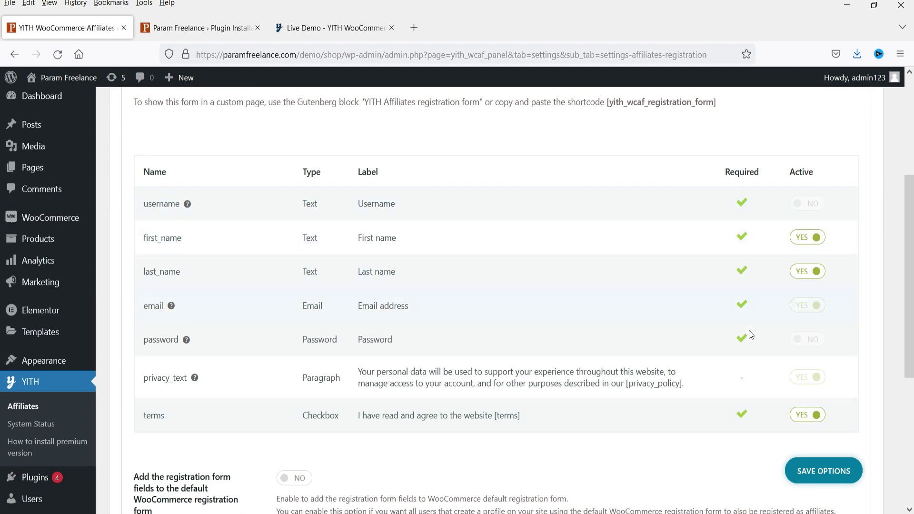
scroll(651, 271, "down", 4)
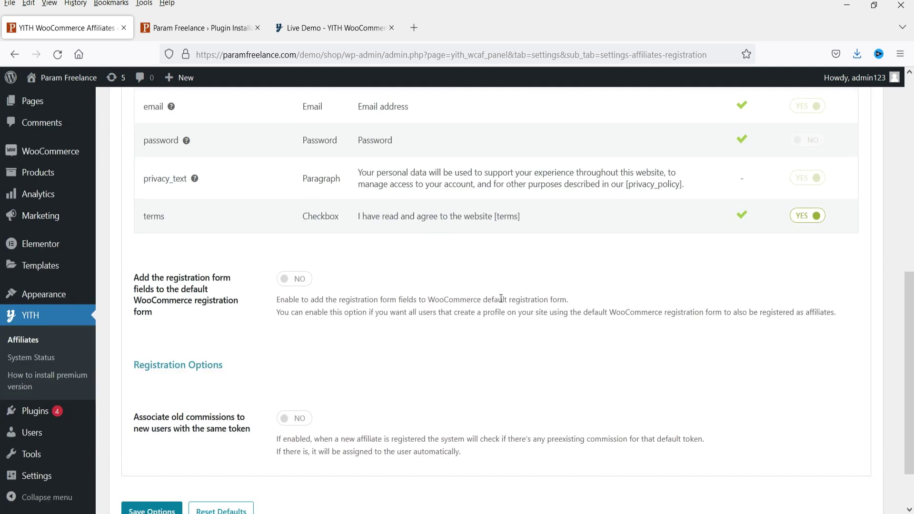
scroll(499, 300, "down", 2)
scroll(493, 299, "up", 7)
scroll(493, 299, "up", 2)
- Set the Affiliate Dashboard to show in a specific endpoint inside the My Account page and save the options
left_click(333, 238)
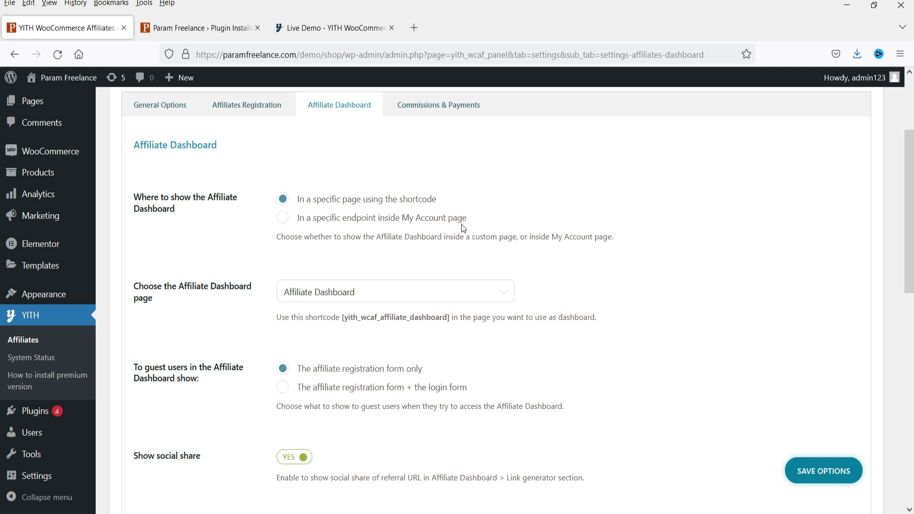
left_click(287, 219)
scroll(183, 237, "down", 3)
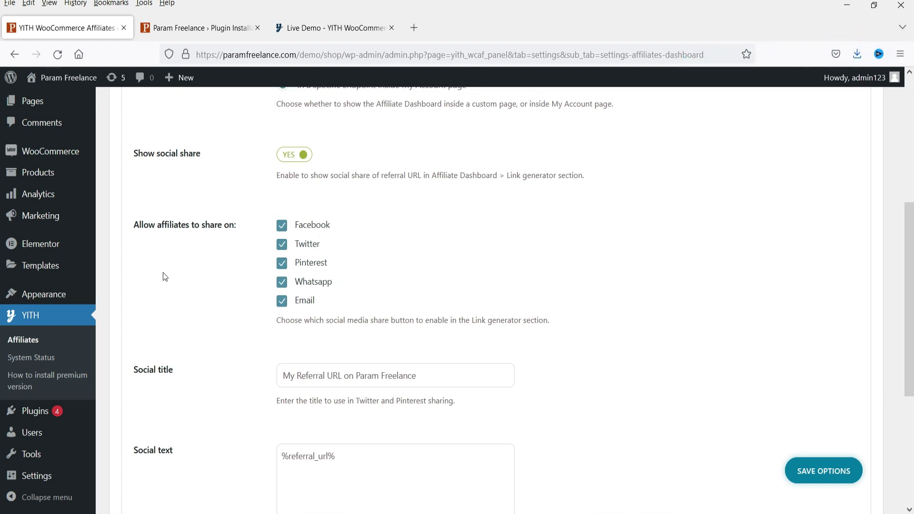
scroll(494, 275, "down", 5)
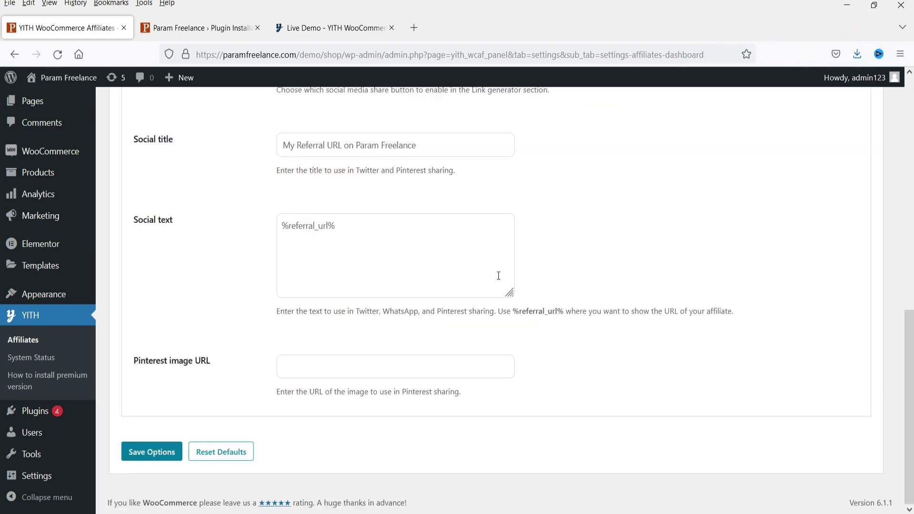
left_click(155, 456)
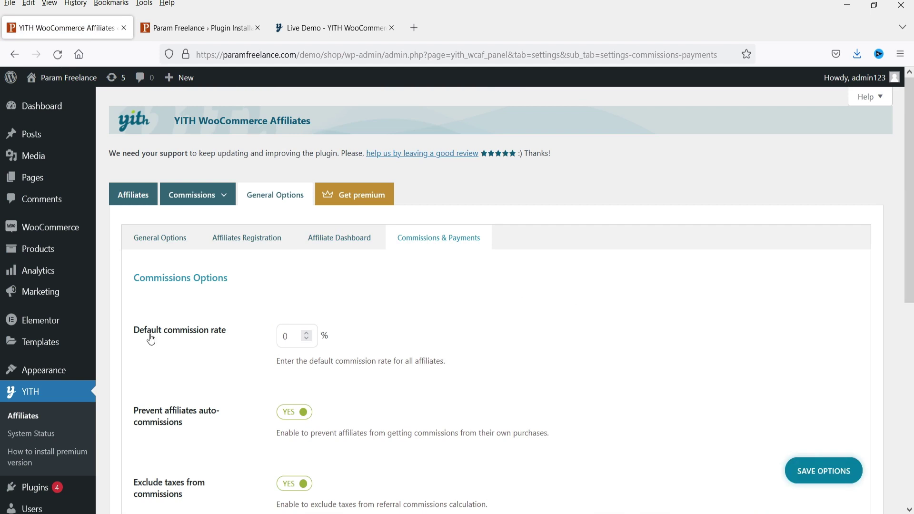
- Set the default commission rate to 10%, activate the Direct bank/wire transfer gateway, and save the options
scroll(517, 315, "down", 4)
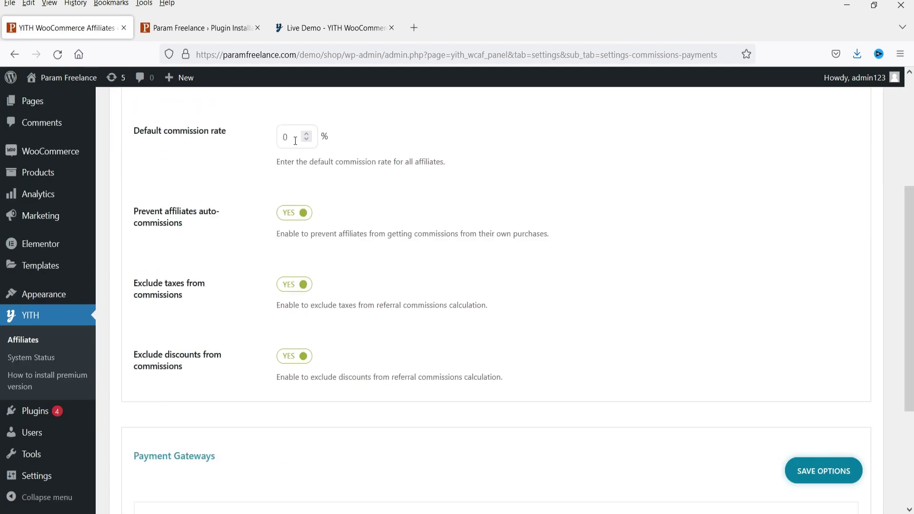
left_click_drag(296, 137, 230, 137)
type("10")
scroll(345, 341, "down", 3)
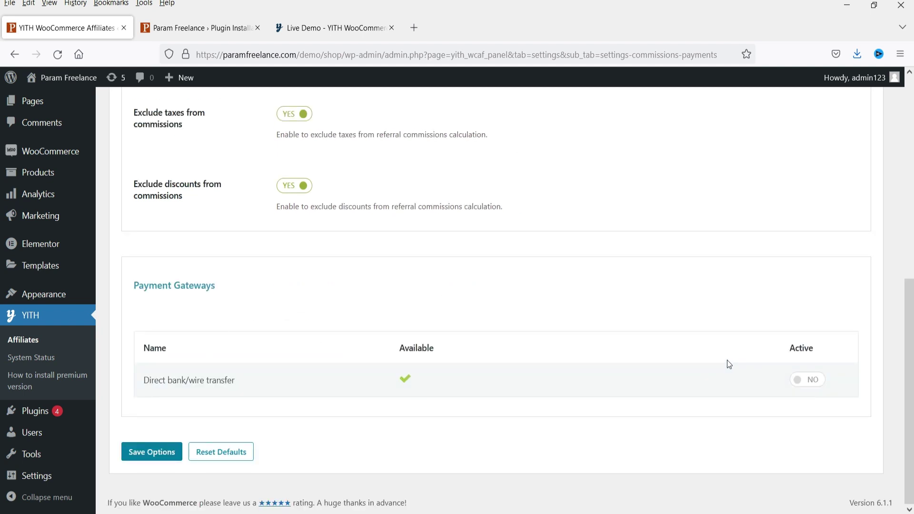
left_click(797, 379)
left_click(152, 454)
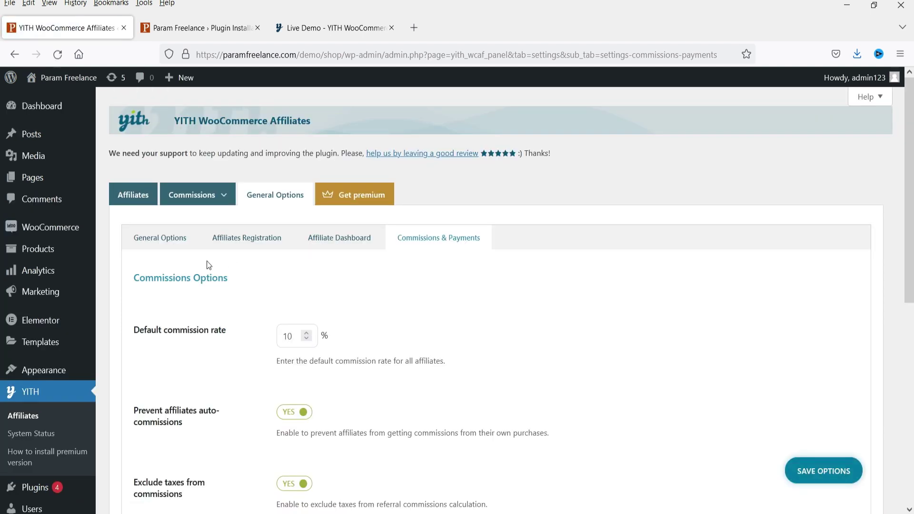
- Open the Affiliates list to check for registered affiliates
left_click(136, 200)
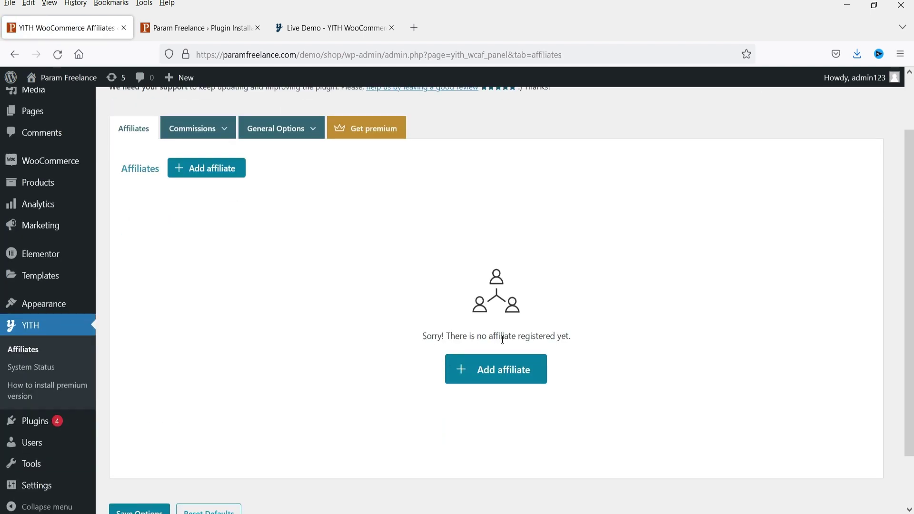
left_click(765, 354)
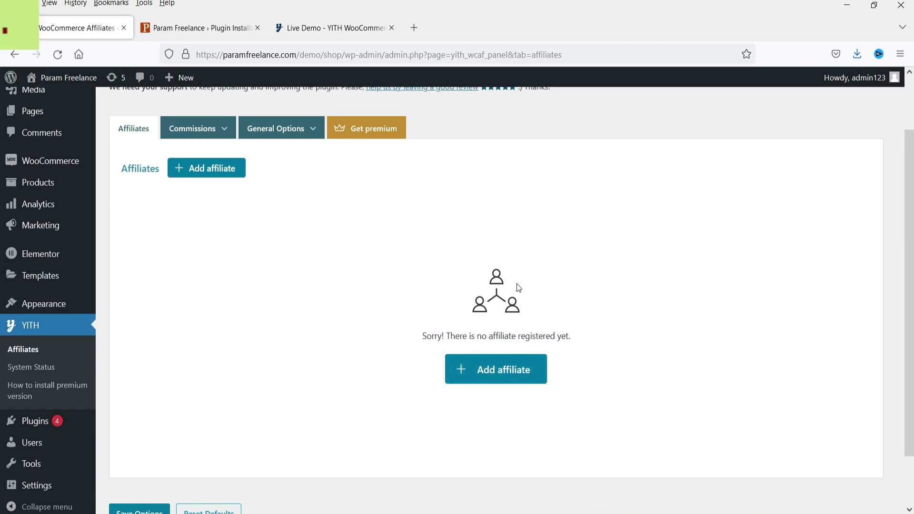
scroll(518, 287, "up", 3)
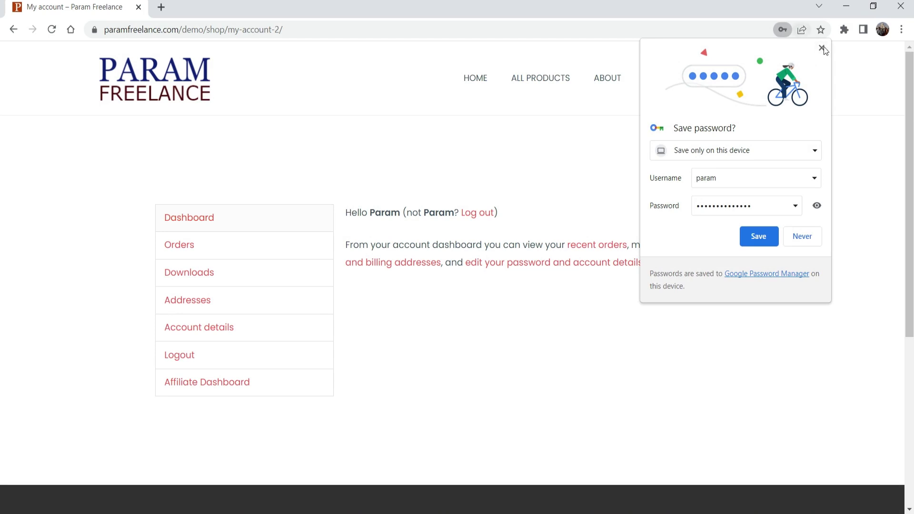
- In the customer's My Account page in Chrome, dismiss the password-saving offer and submit a request to become an affiliate from the Affiliate Dashboard
left_click(822, 49)
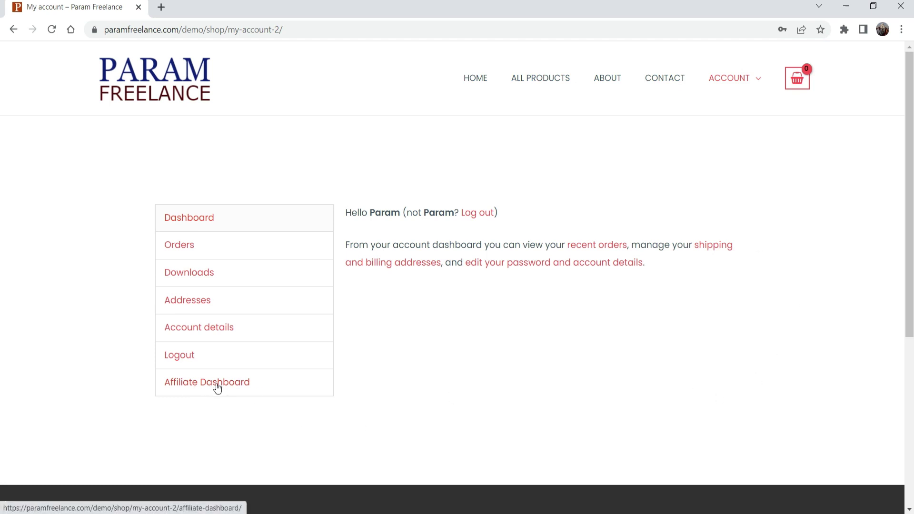
left_click(200, 385)
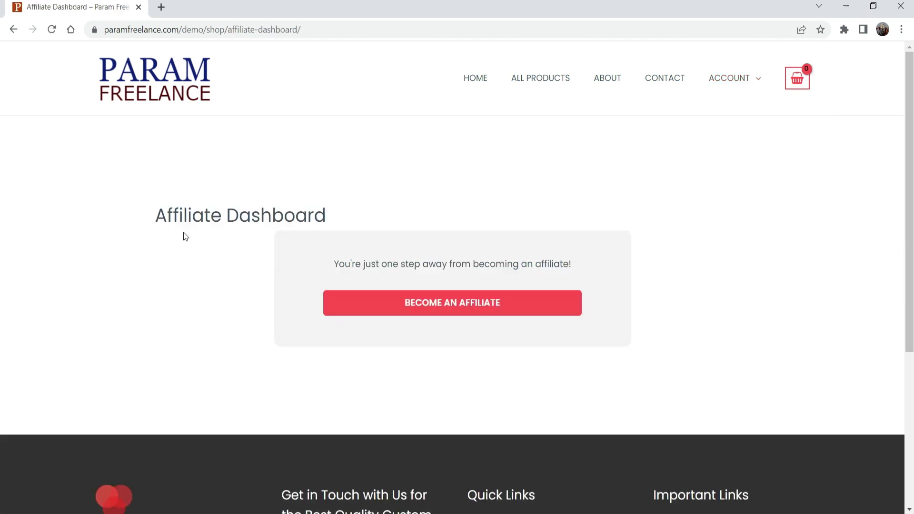
left_click_drag(333, 263, 546, 264)
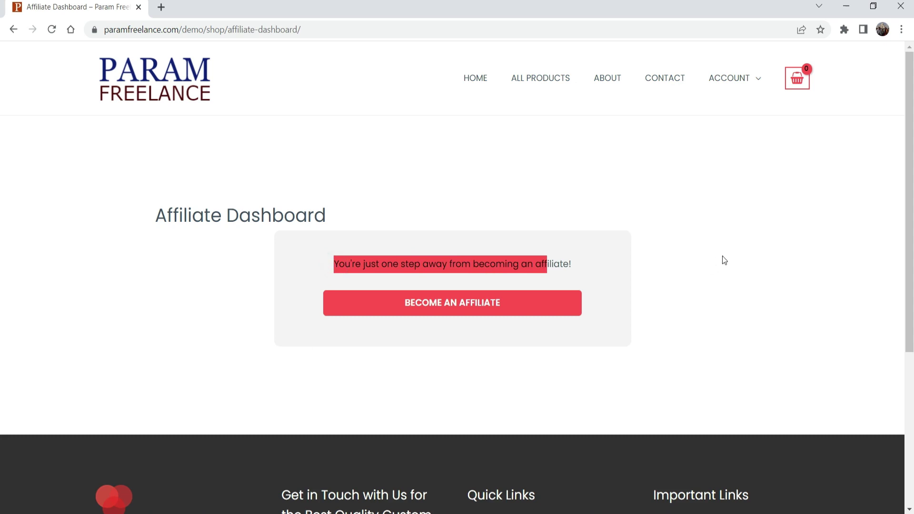
left_click(724, 260)
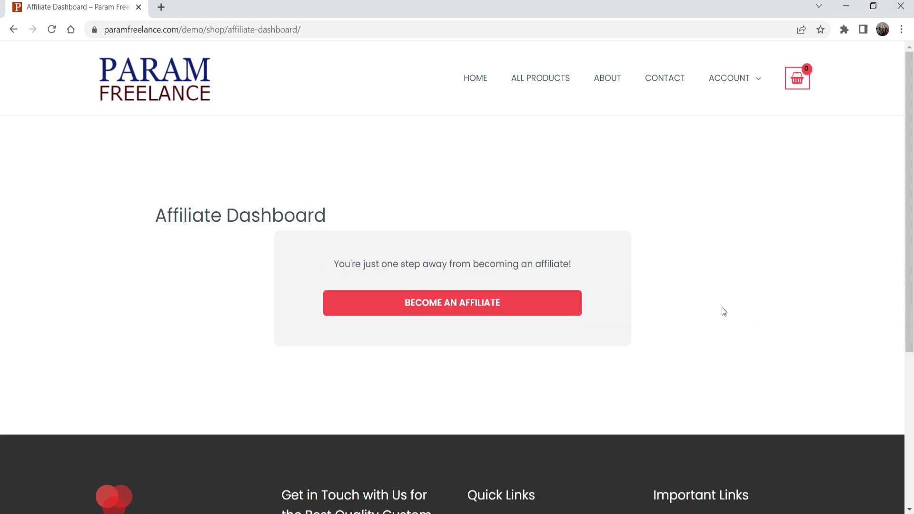
left_click(466, 309)
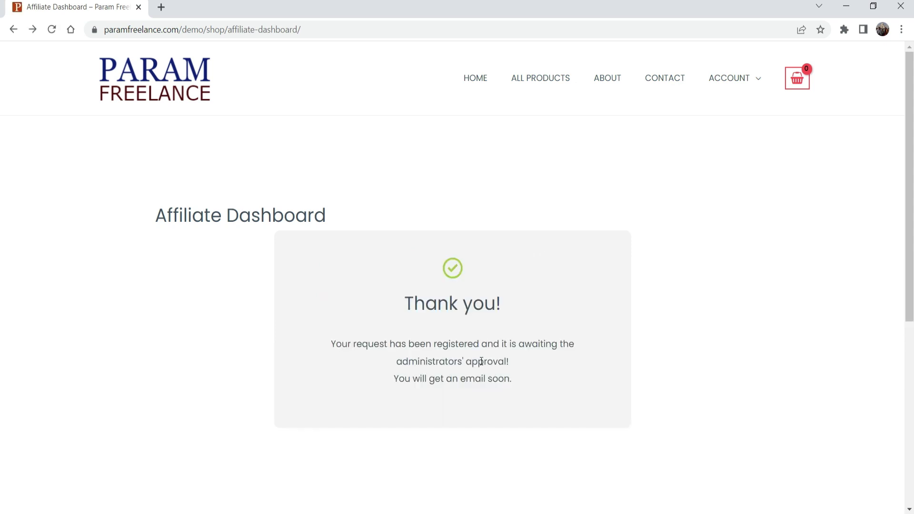
left_click_drag(334, 343, 557, 378)
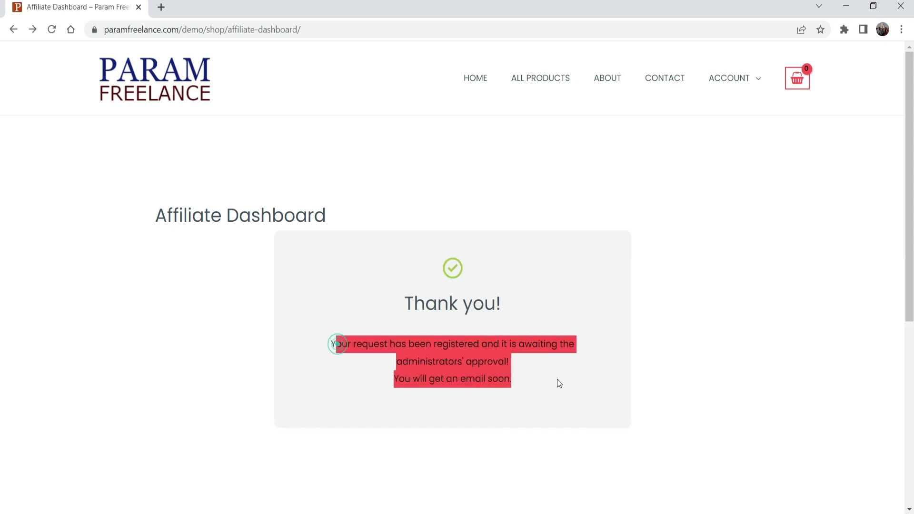
left_click(559, 389)
left_click(556, 386)
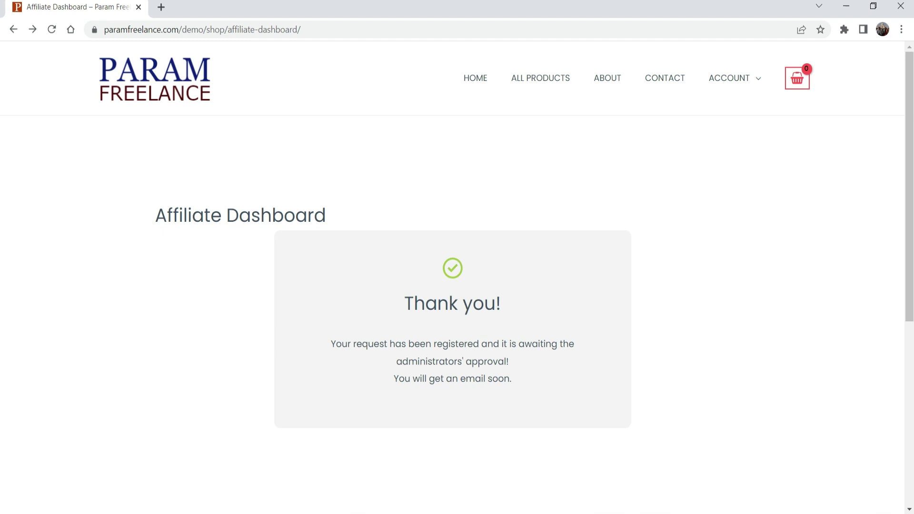
- Switch back to the WordPress admin in Firefox, refresh the Affiliates list, and enable the pending affiliate
left_click(469, 476)
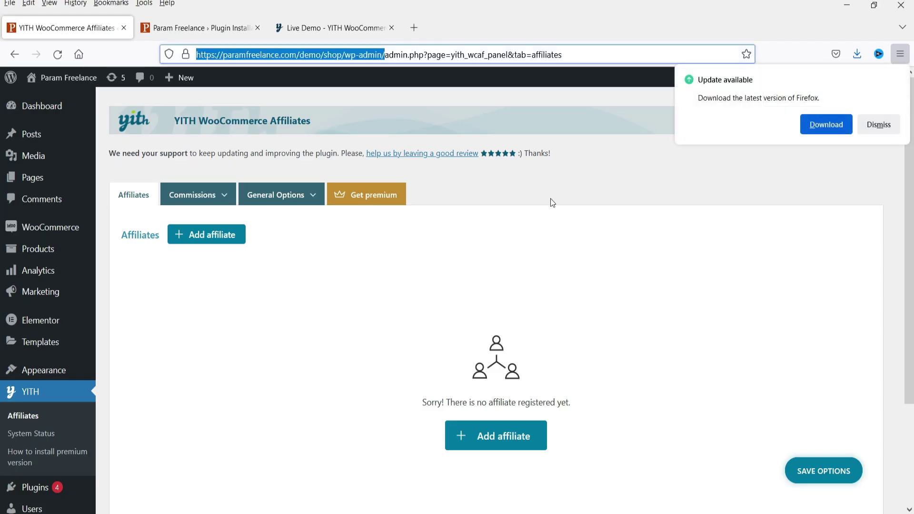
left_click(57, 54)
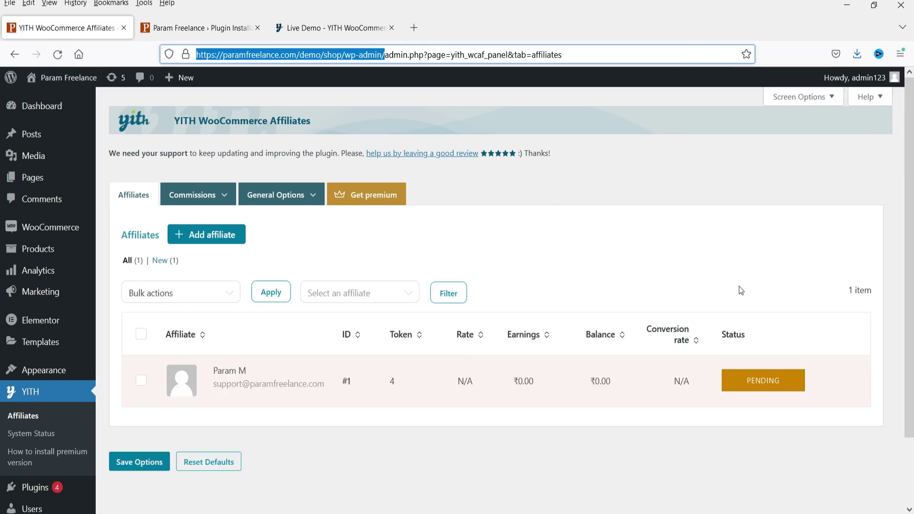
left_click(516, 461)
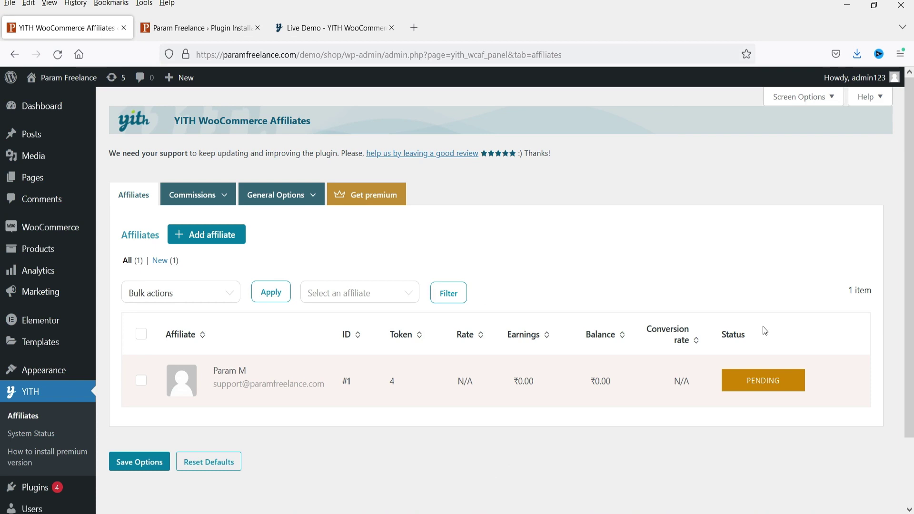
left_click(856, 379)
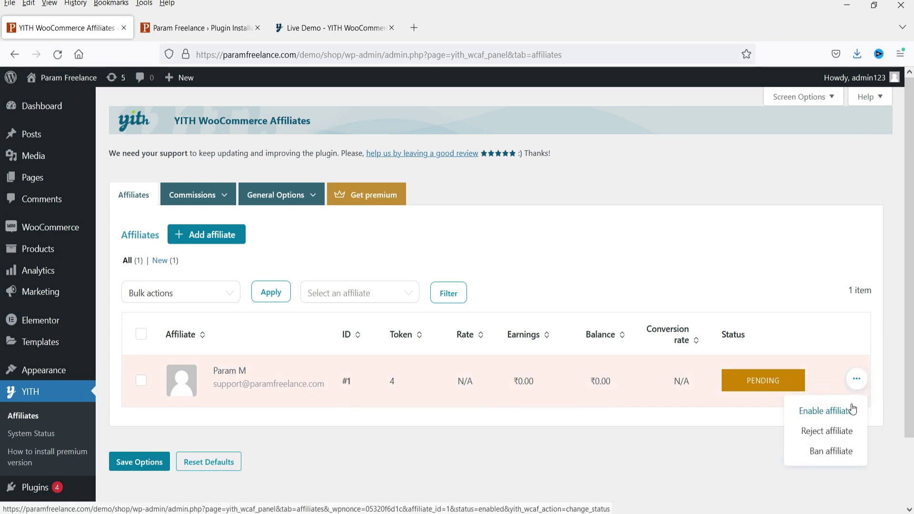
left_click(828, 412)
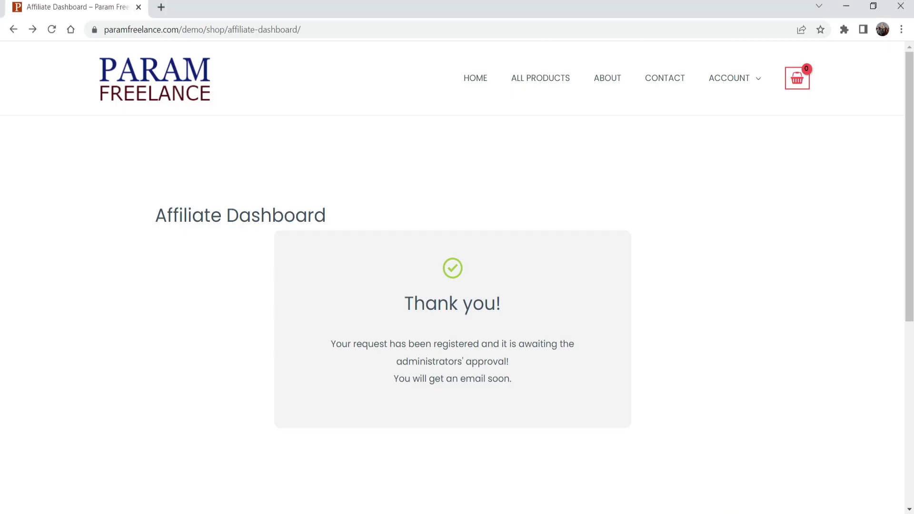
- Reopen the Affiliate Dashboard from the customer's My Account page in Chrome and review the earnings, commission rate and visits
mouse_move(794, 82)
mouse_move(728, 78)
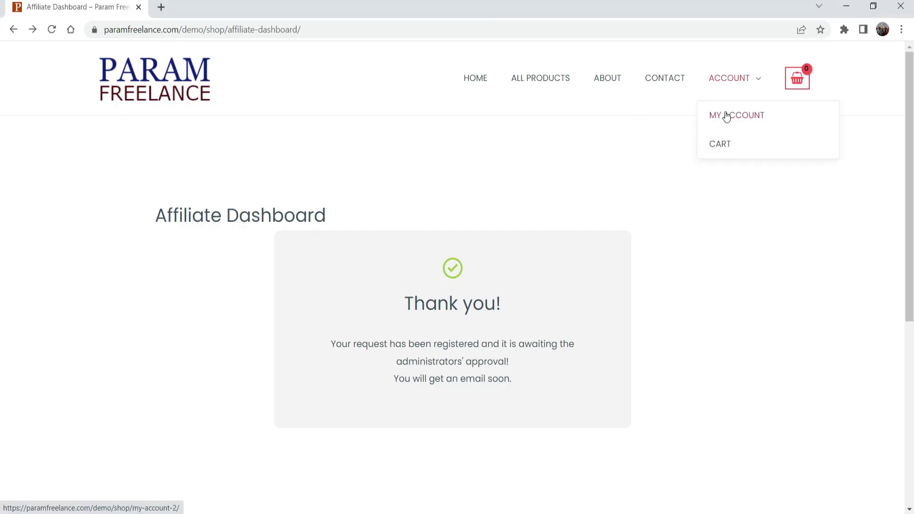
left_click(726, 118)
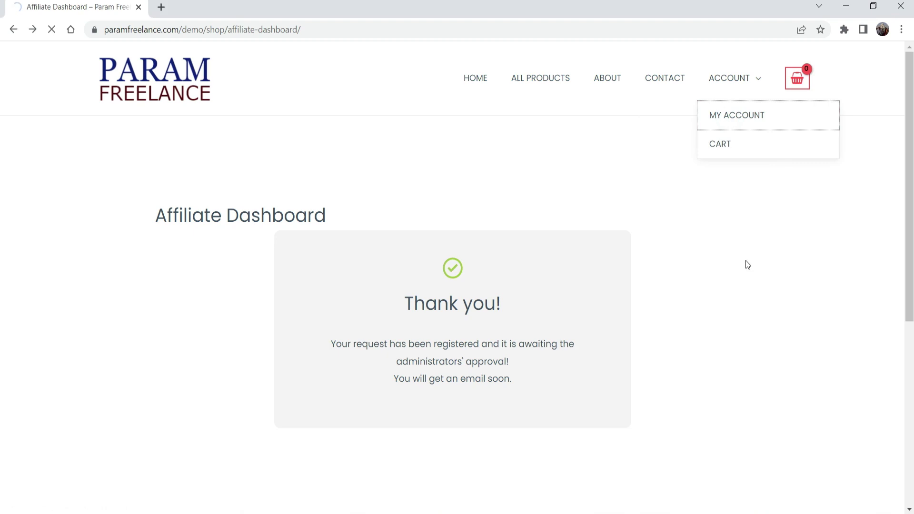
left_click(209, 381)
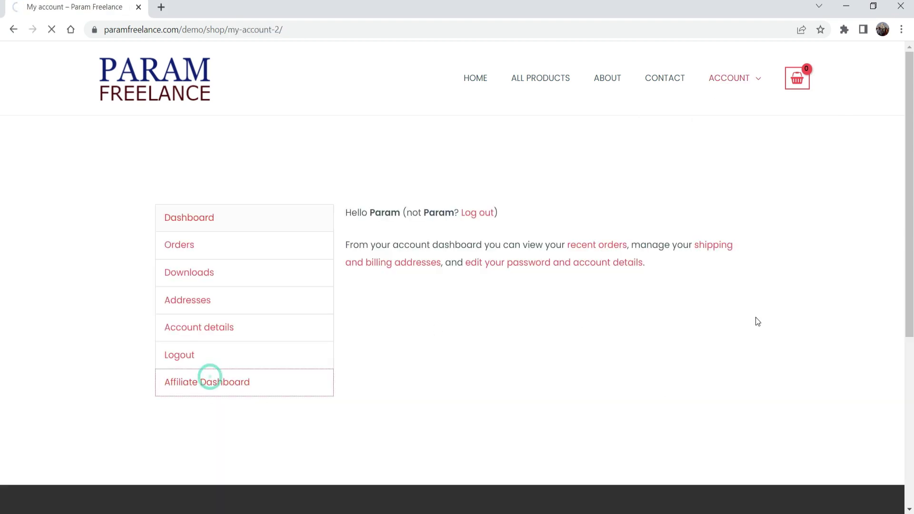
scroll(815, 256, "down", 3)
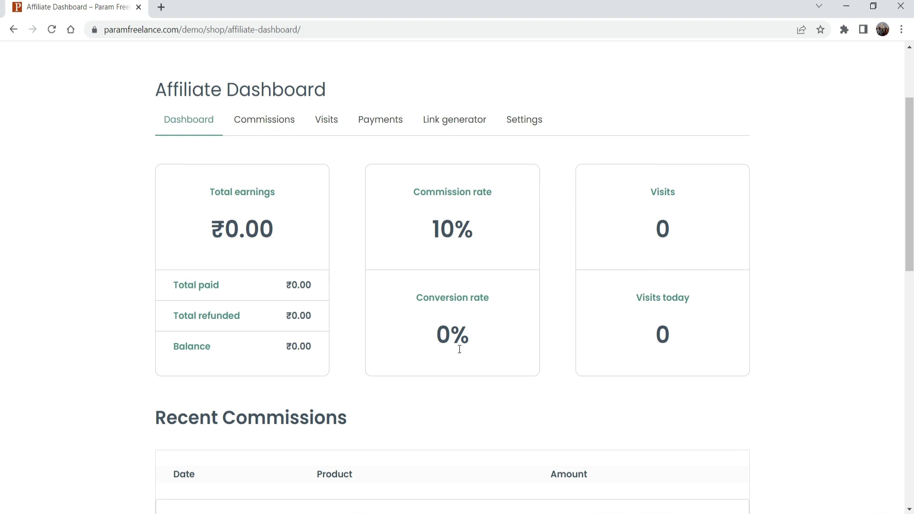
scroll(812, 227, "down", 4)
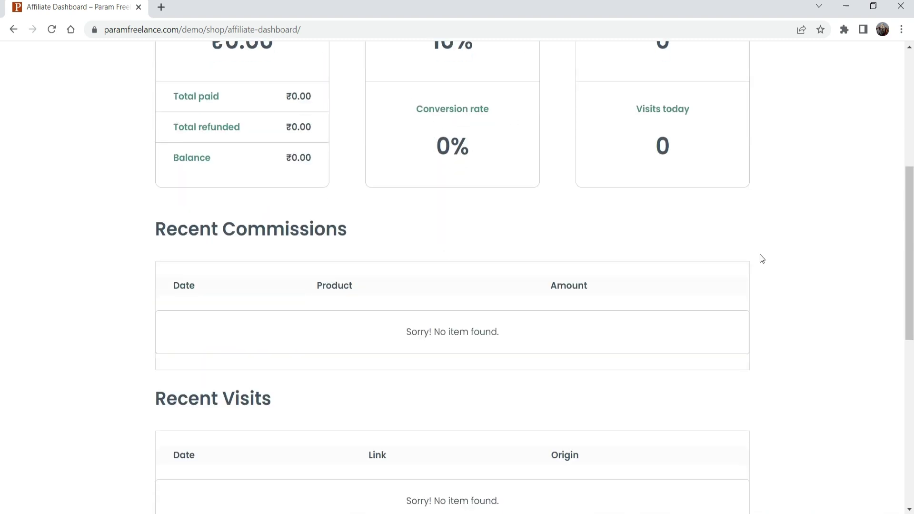
scroll(771, 252, "up", 3)
left_click_drag(431, 169, 490, 170)
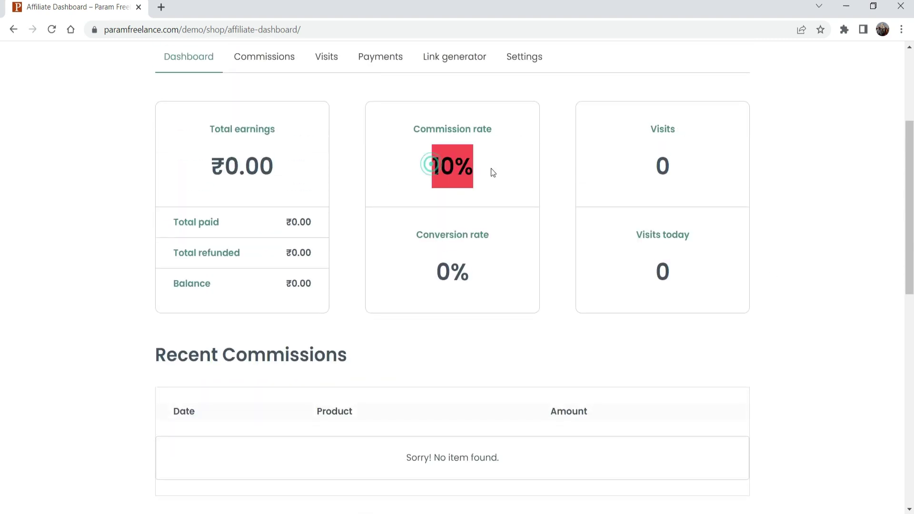
left_click(787, 202)
scroll(624, 169, "down", 1)
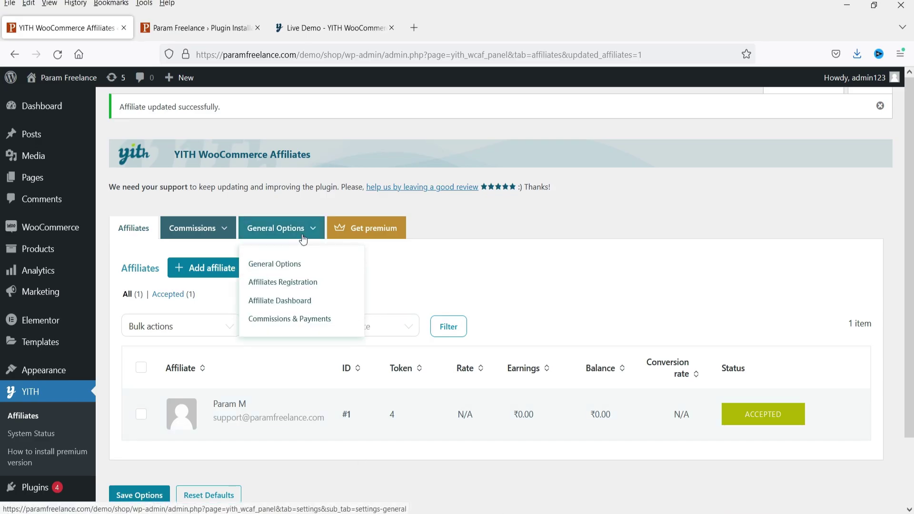
- Examine the Recent Commissions and Recent Visits sections of the customer's Affiliate Dashboard
left_click(479, 269)
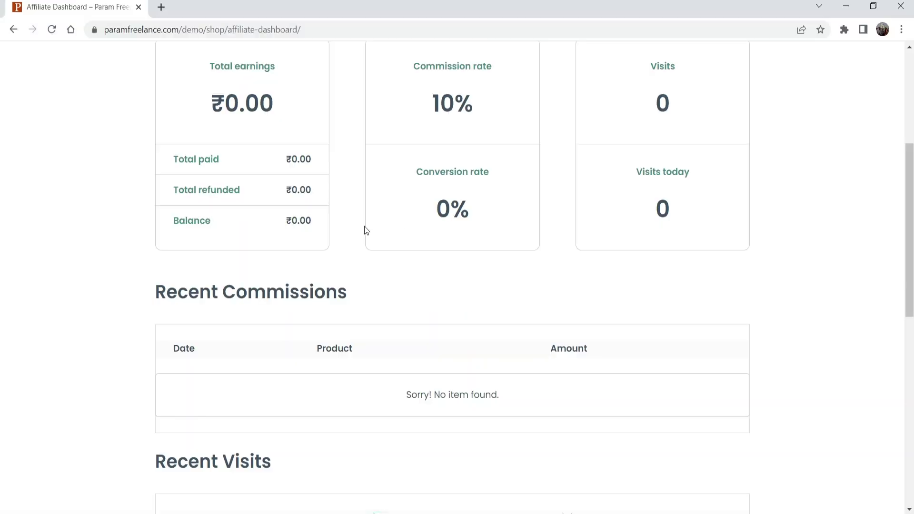
scroll(366, 230, "down", 4)
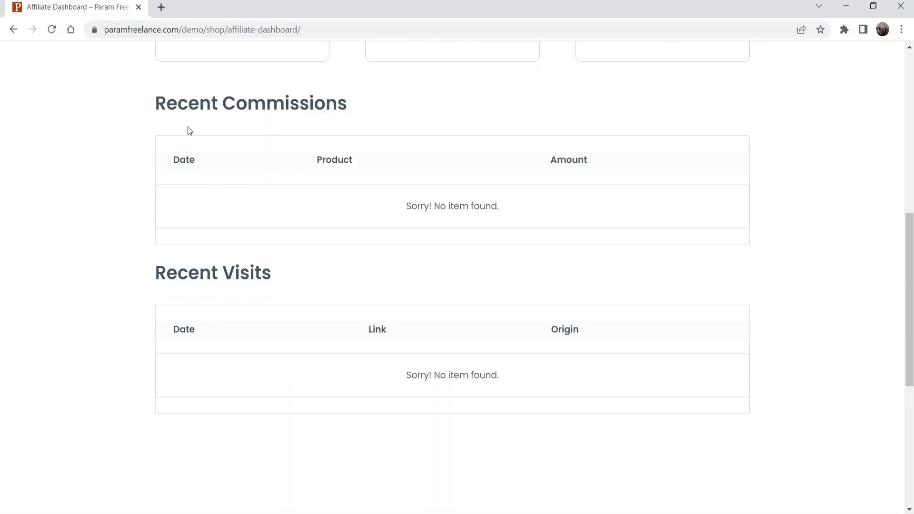
triple_click(354, 108)
left_click(476, 181)
scroll(456, 230, "up", 1)
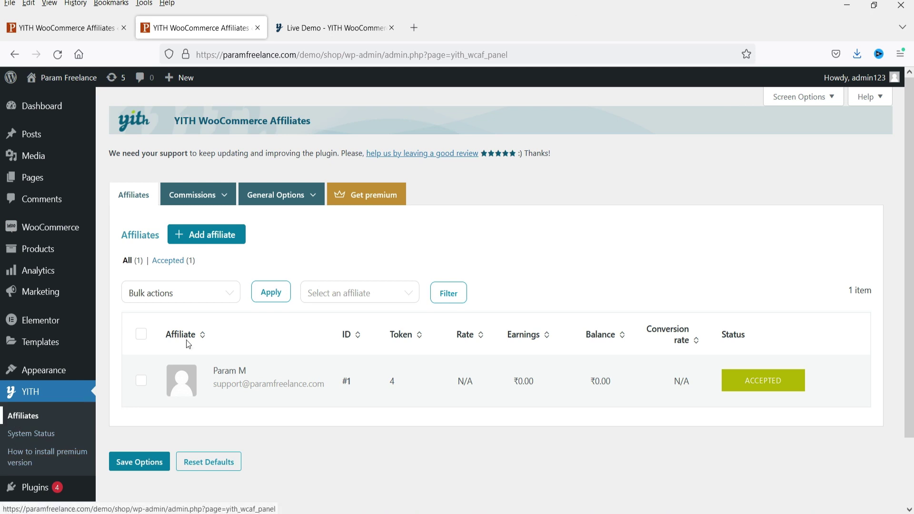
- In the admin's Affiliate Dashboard settings, choose a specific page using the shortcode as its location and check the dashboard page choice
mouse_move(287, 205)
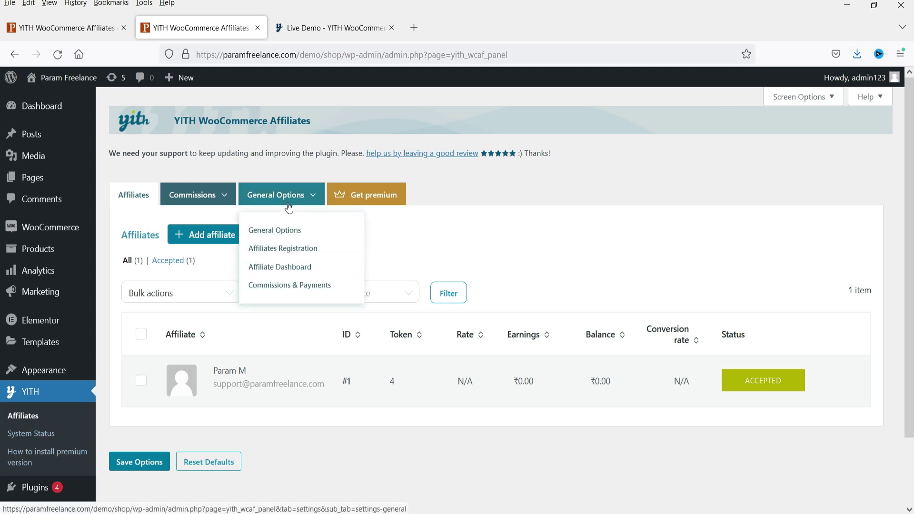
left_click(276, 268)
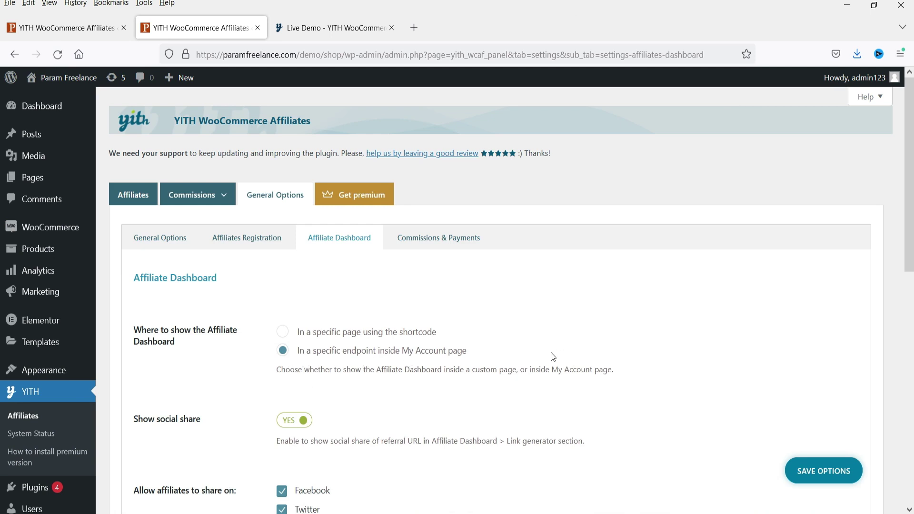
left_click(282, 332)
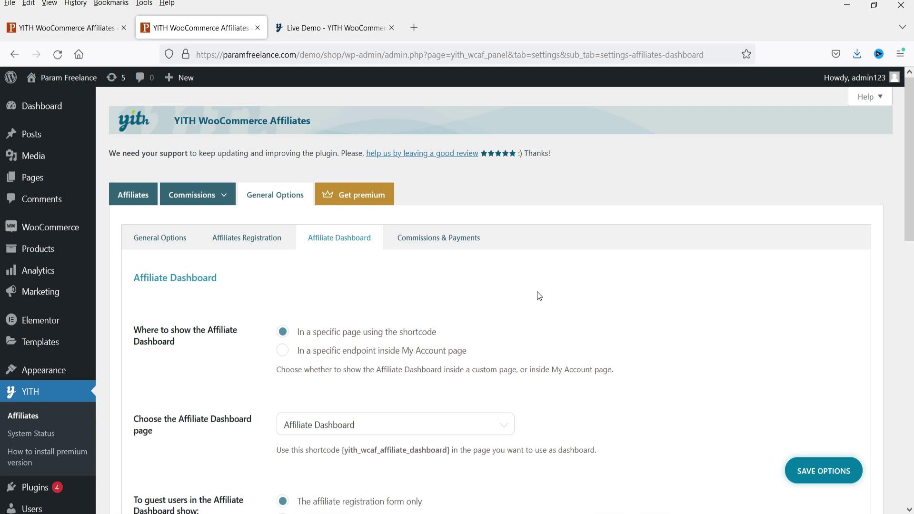
scroll(537, 293, "down", 3)
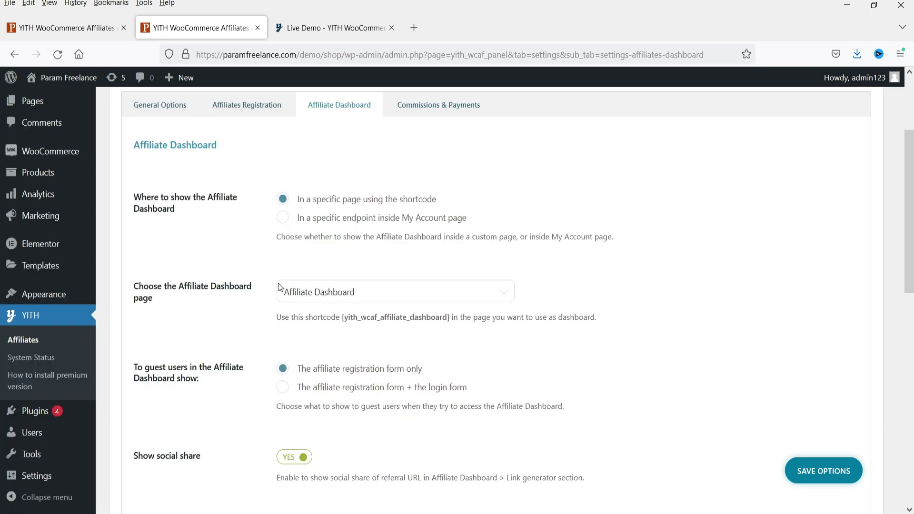
left_click(359, 299)
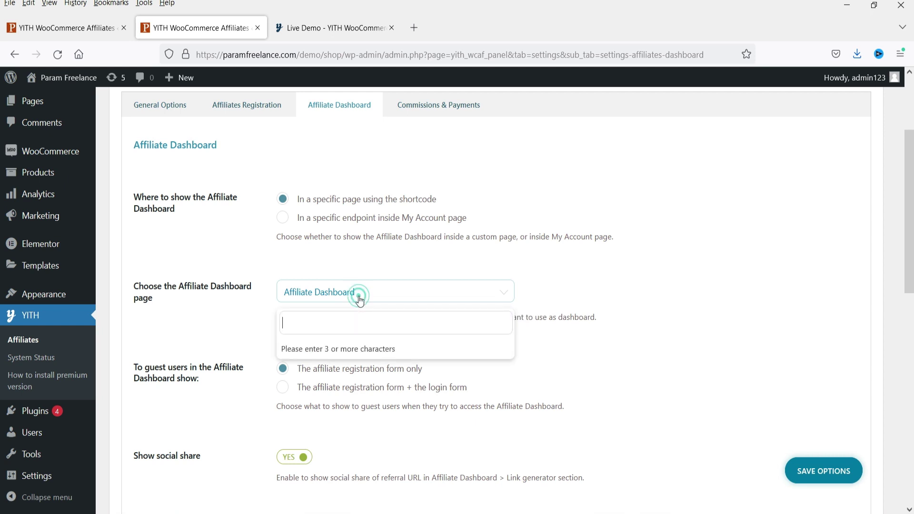
left_click(616, 291)
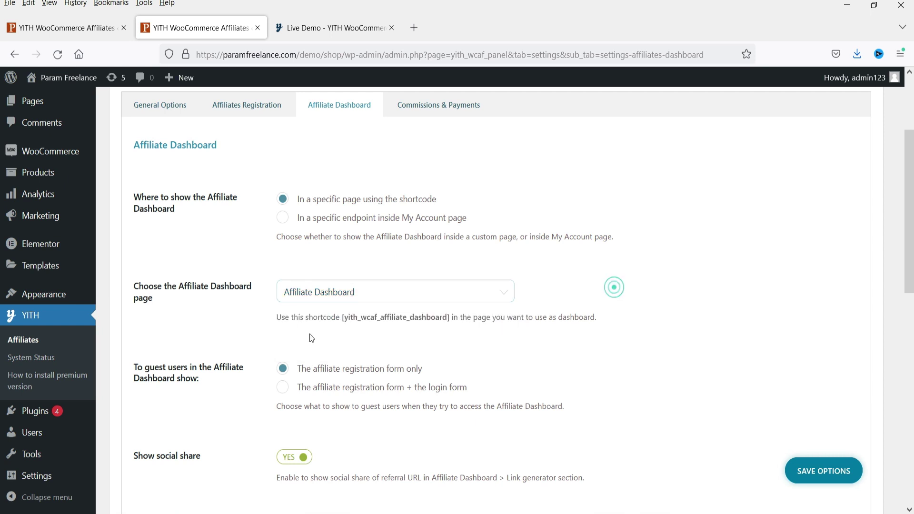
left_click(302, 300)
left_click(303, 301)
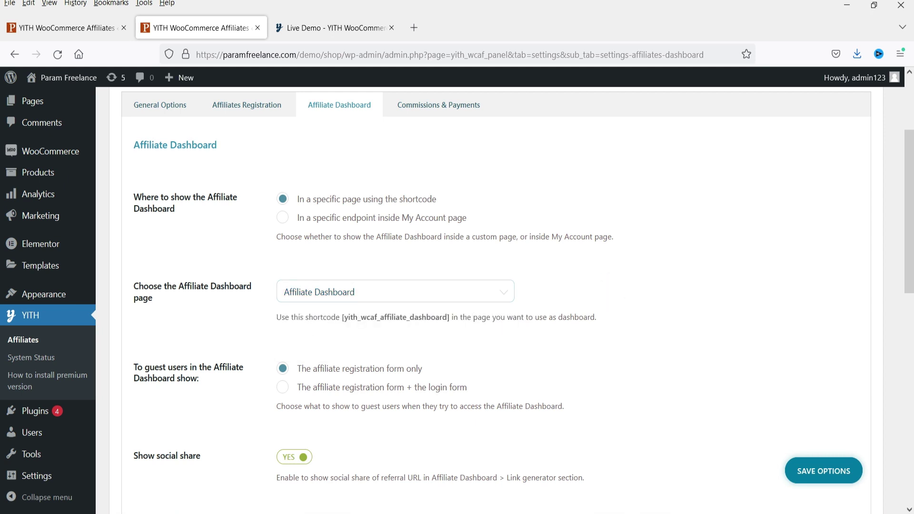
- Save the affiliate dashboard settings and open the Affiliate Dashboard page from the Pages list for editing
left_click(820, 470)
scroll(43, 181, "up", 5)
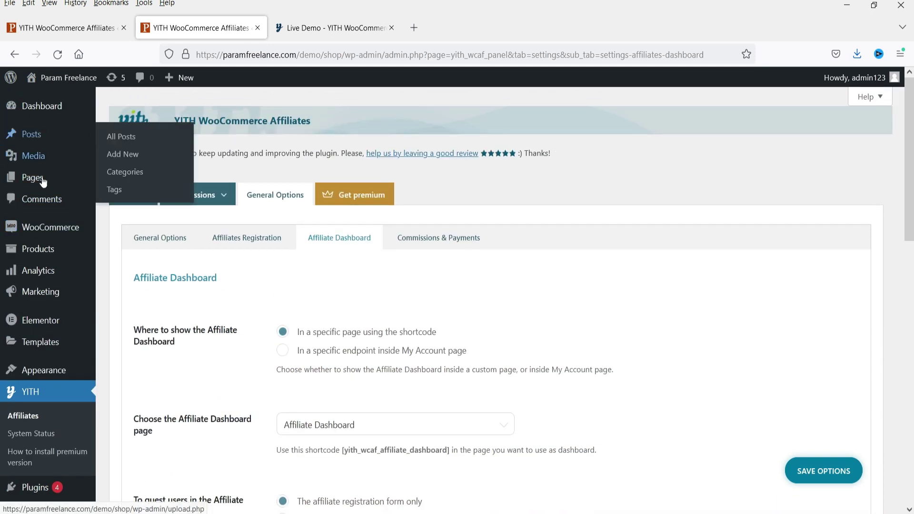
left_click(458, 242)
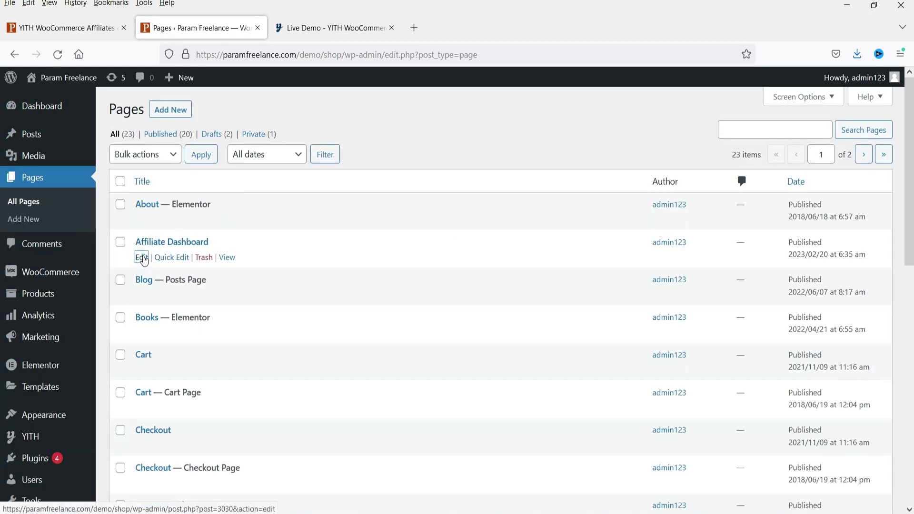
left_click(142, 257)
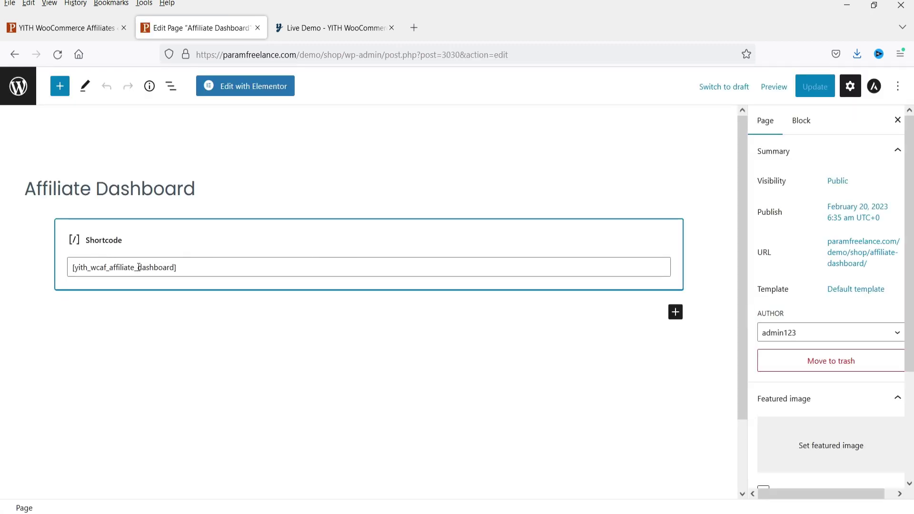
- Compare the shortcode in the Affiliate Dashboard page's Shortcode block with the one given in the plugin's dashboard settings
left_click(185, 272)
left_click_drag(186, 271, 73, 270)
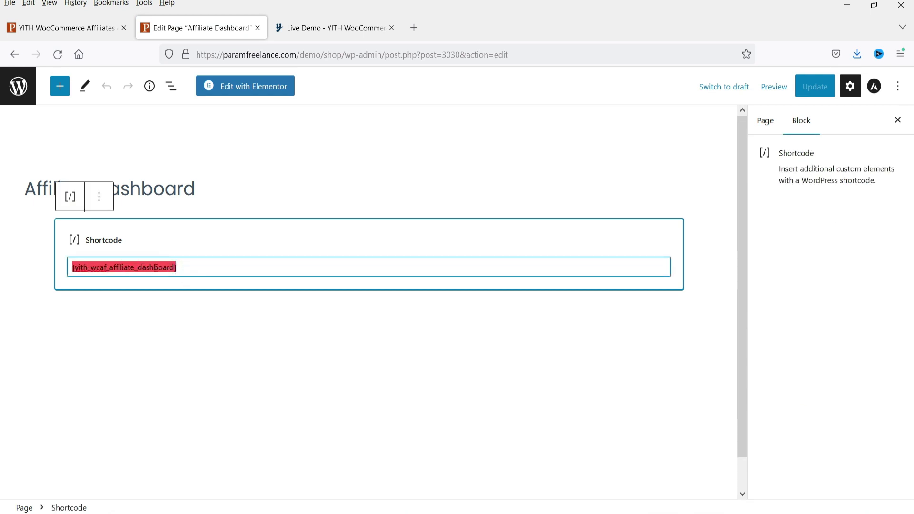
left_click(217, 264)
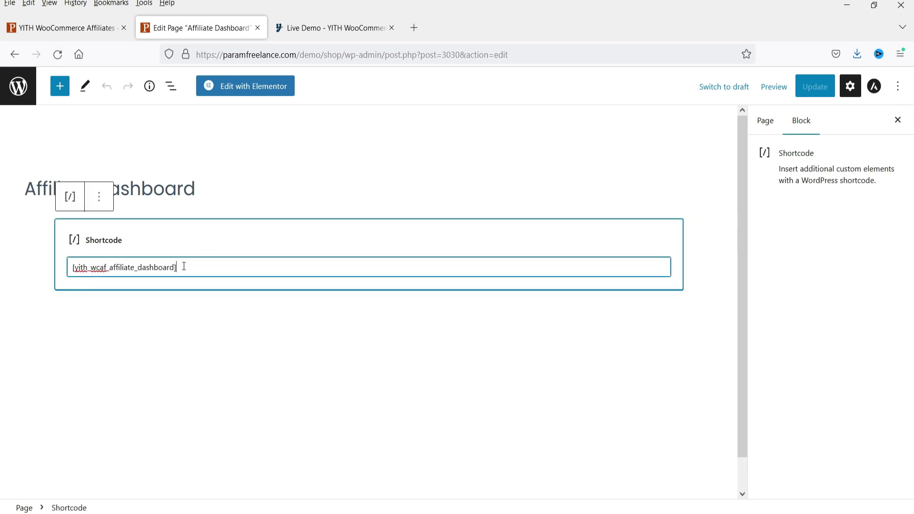
triple_click(184, 267)
left_click(62, 28)
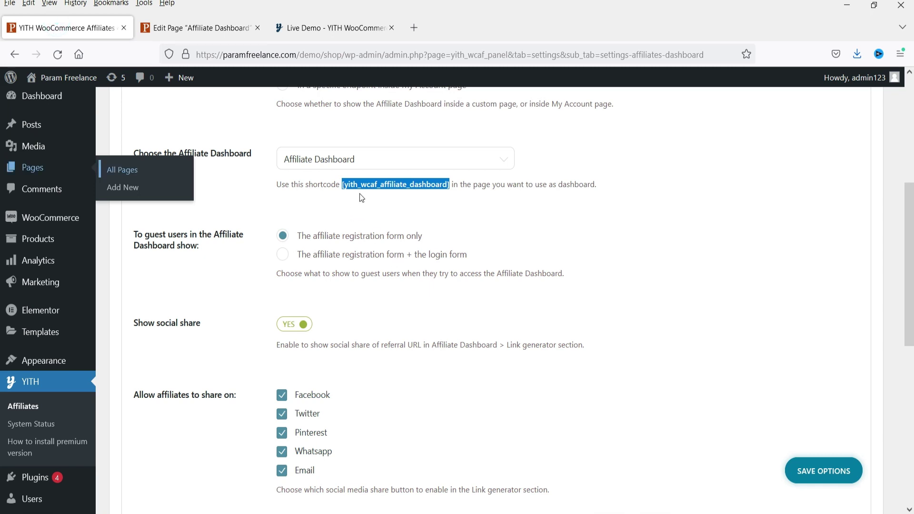
left_click(198, 27)
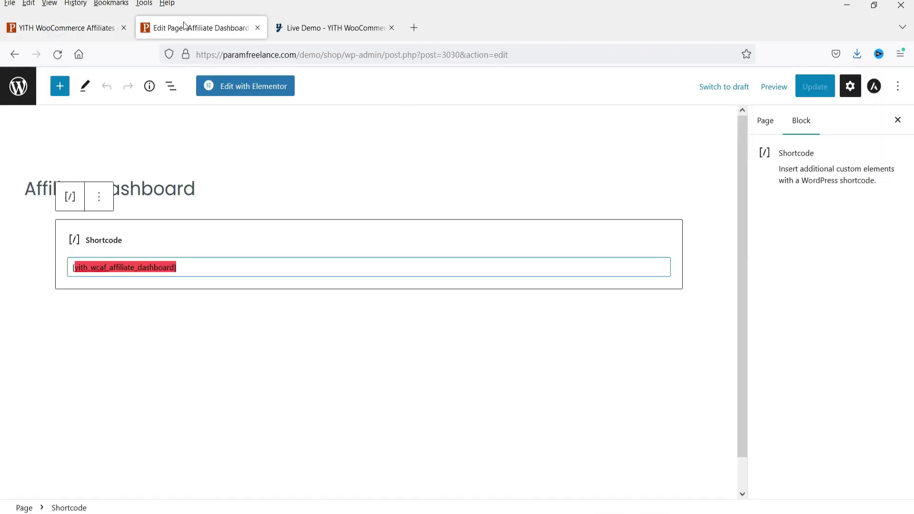
left_click(196, 266)
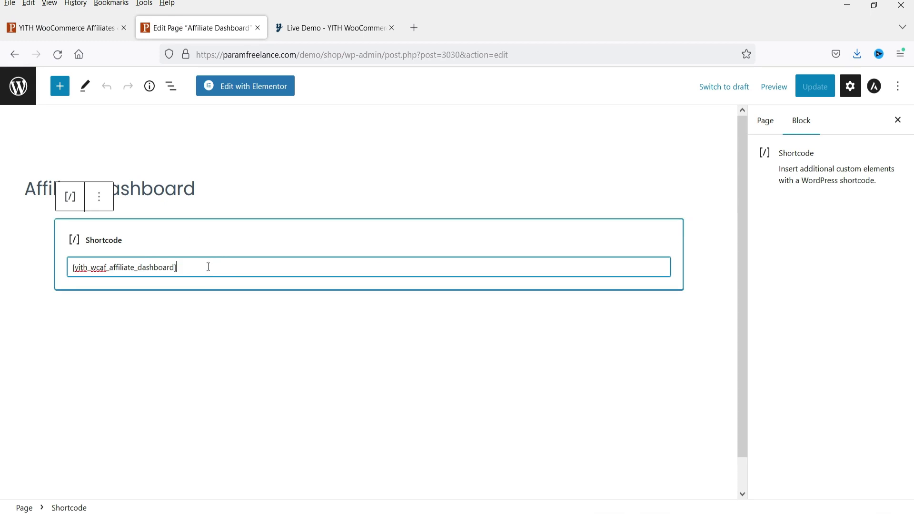
- Switch to Chrome and reload the customer's My Account page to check its account navigation
left_click(184, 327)
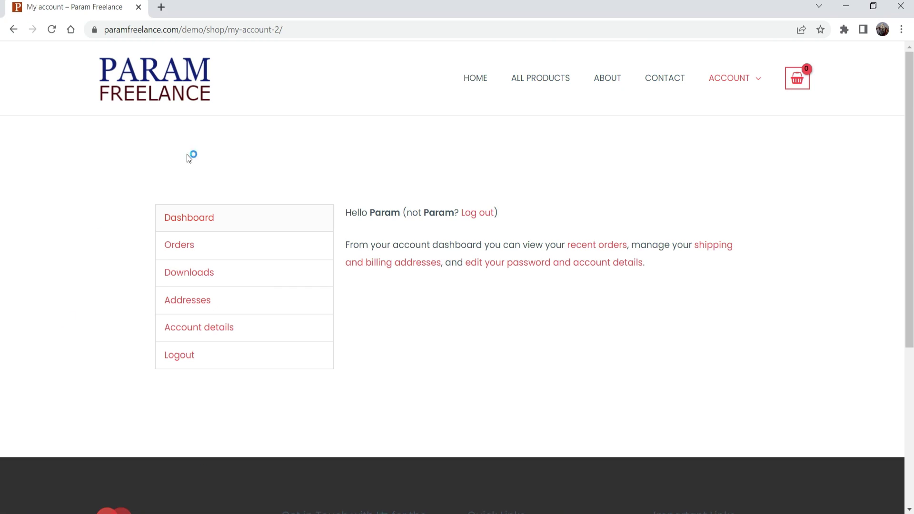
left_click(51, 29)
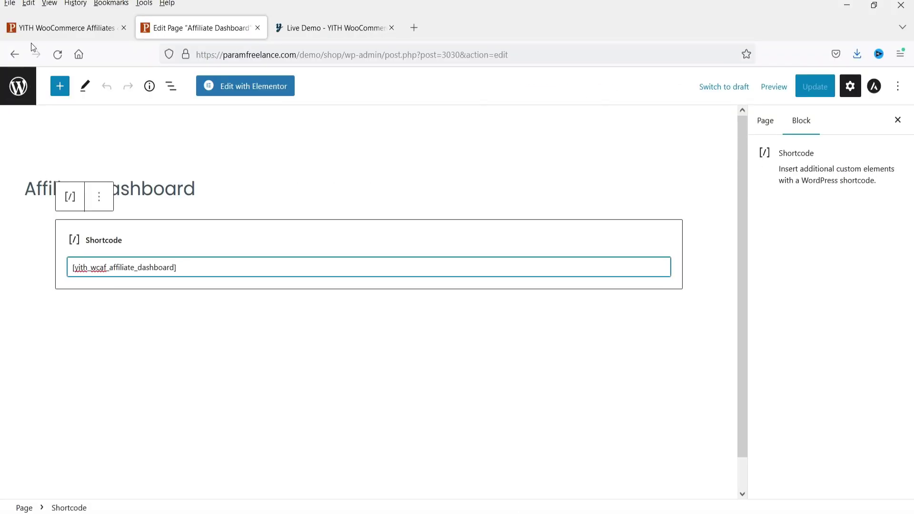
- Switch back to the WordPress admin in Firefox and add the Affiliate Dashboard page to the Main Menu
left_click(32, 28)
mouse_move(43, 360)
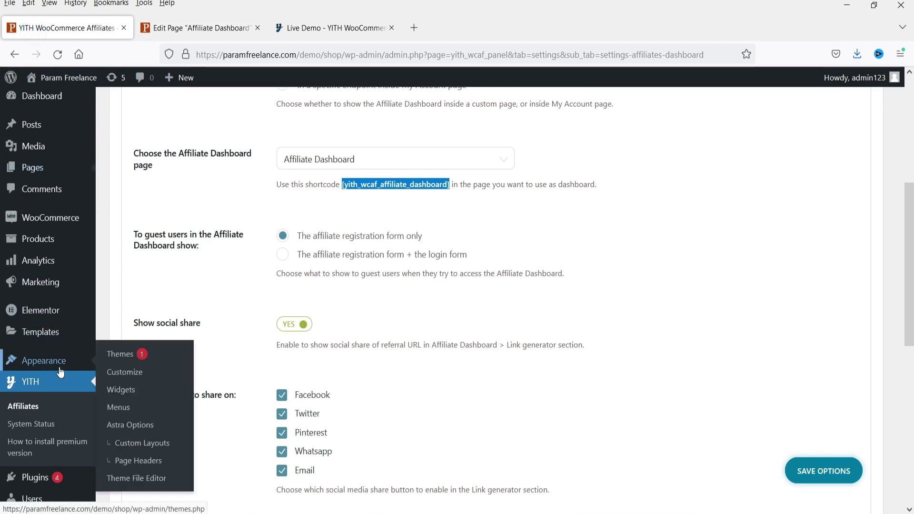
left_click(119, 405)
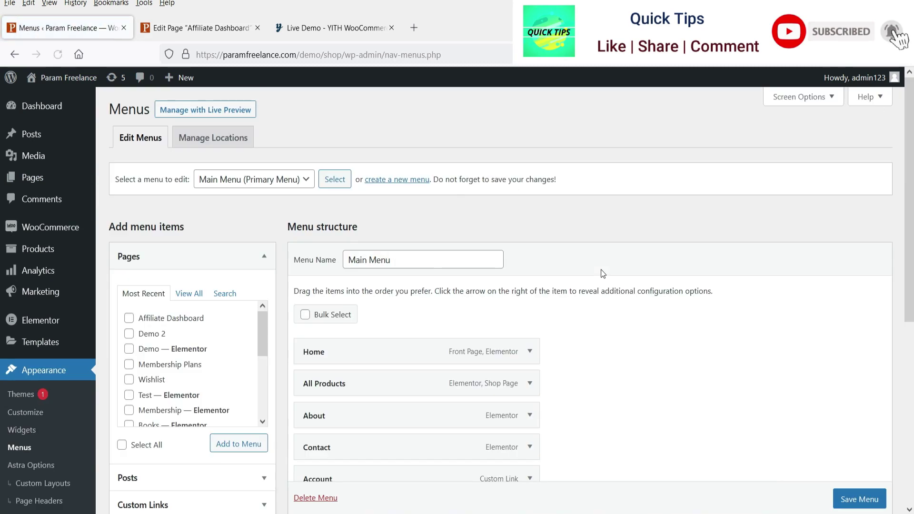
left_click(129, 319)
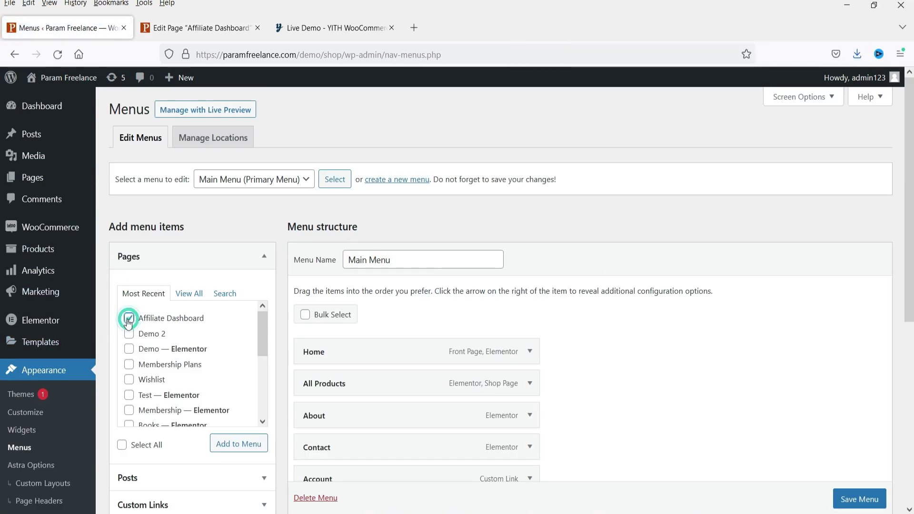
left_click(252, 448)
scroll(679, 270, "down", 4)
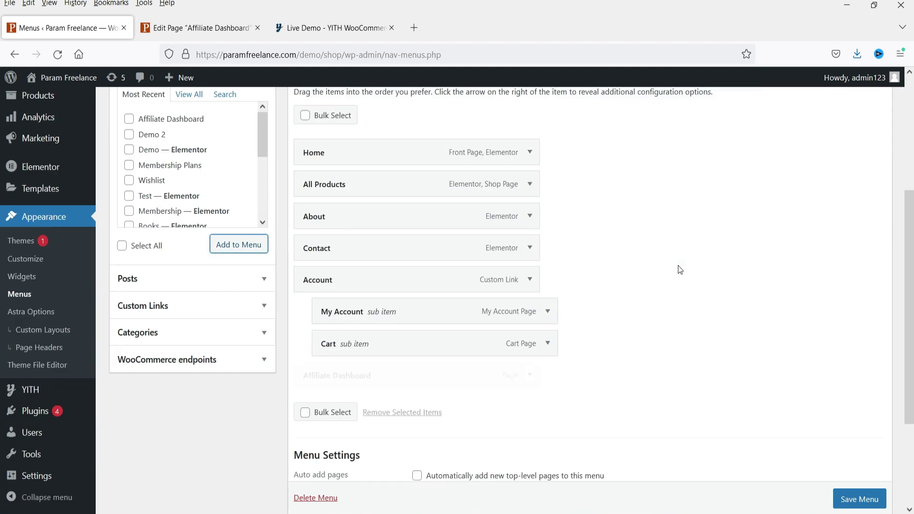
- Nest the Affiliate Dashboard item under Account, below Cart, and save the menu
mouse_move(353, 376)
left_mouse_down()
mouse_move(394, 367)
mouse_move(369, 371)
left_mouse_up()
scroll(854, 502, "down", 1)
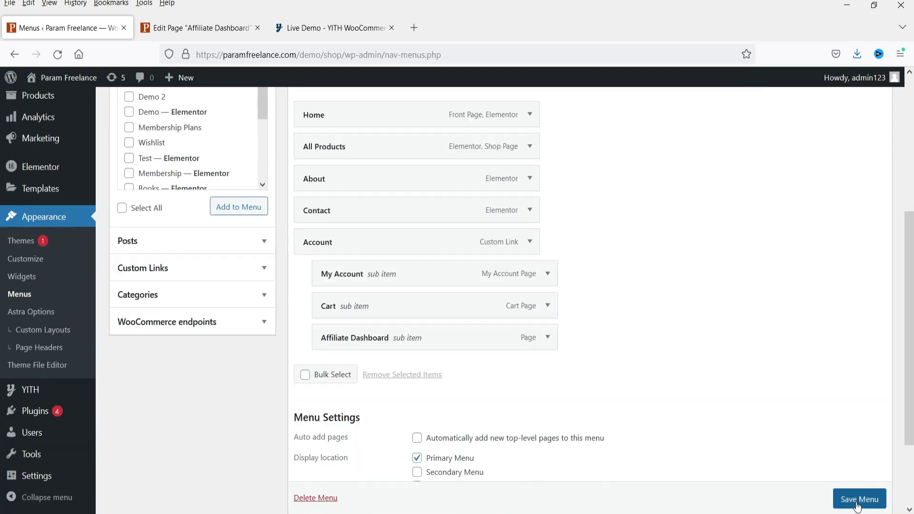
left_click(856, 503)
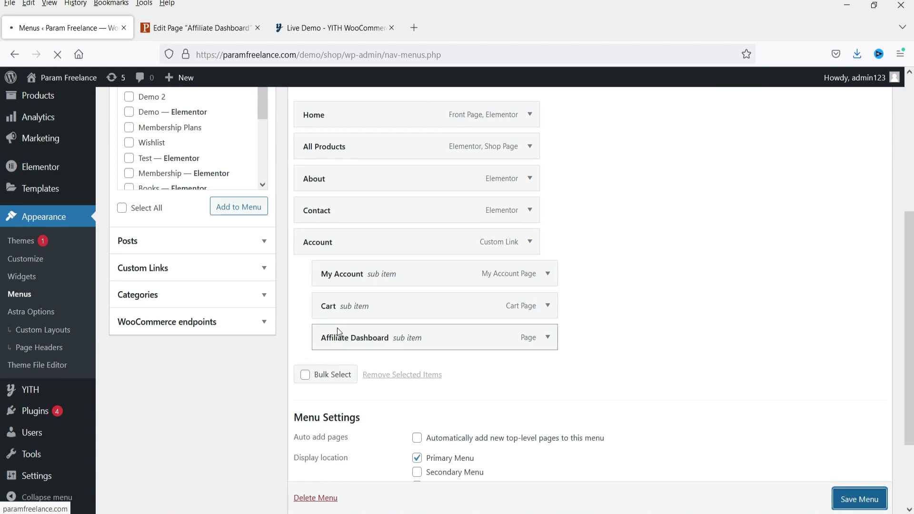
scroll(461, 267, "down", 6)
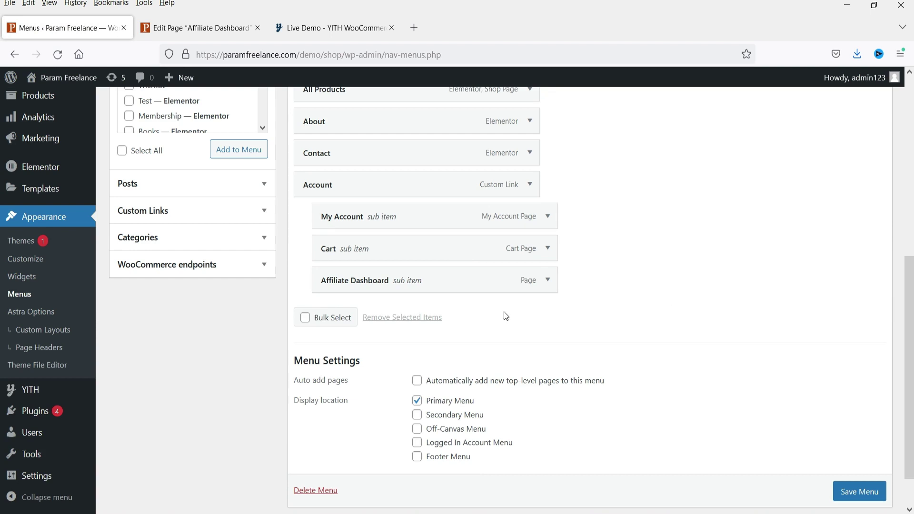
- Switch to Chrome, reload My Account, and review the Affiliate Dashboard opened from the Account menu
left_click(401, 513)
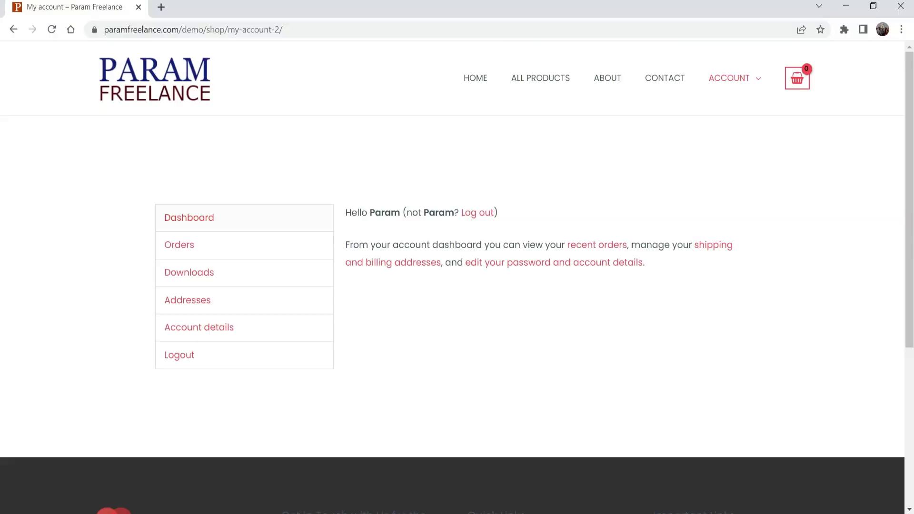
left_click(50, 30)
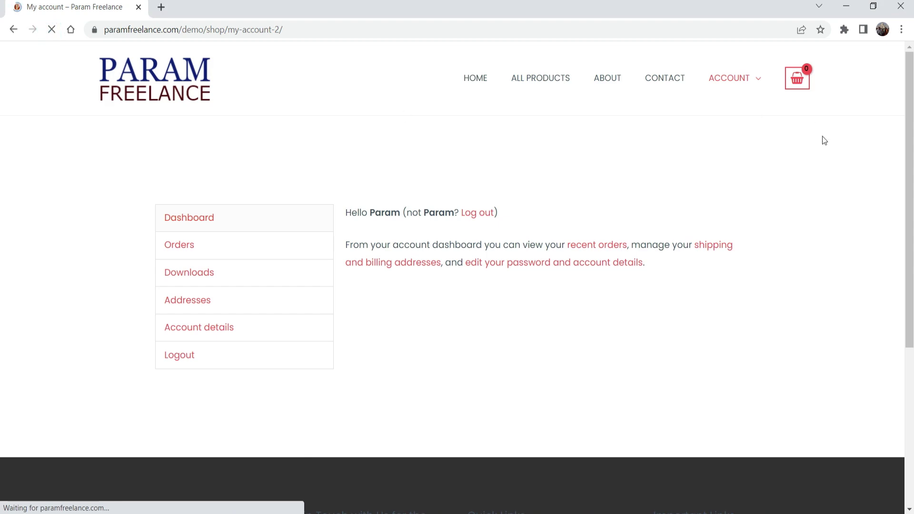
mouse_move(728, 78)
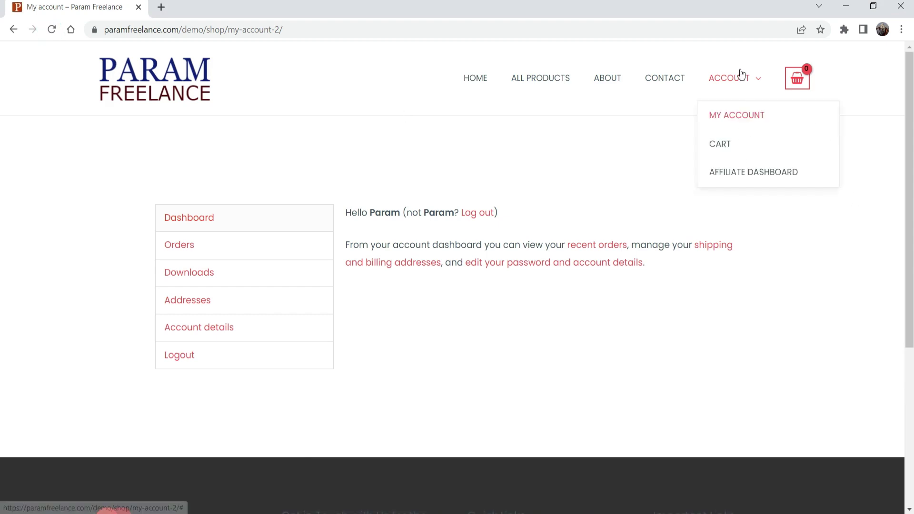
left_click(744, 176)
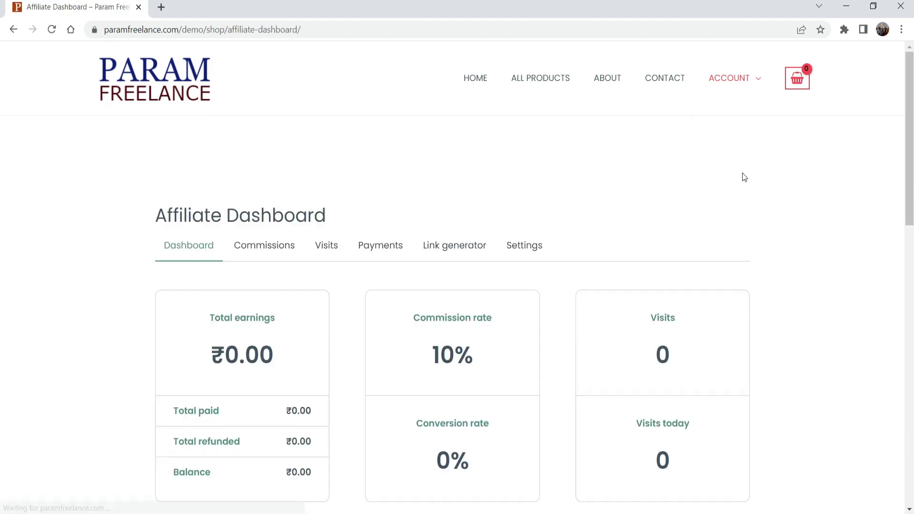
scroll(866, 175, "down", 4)
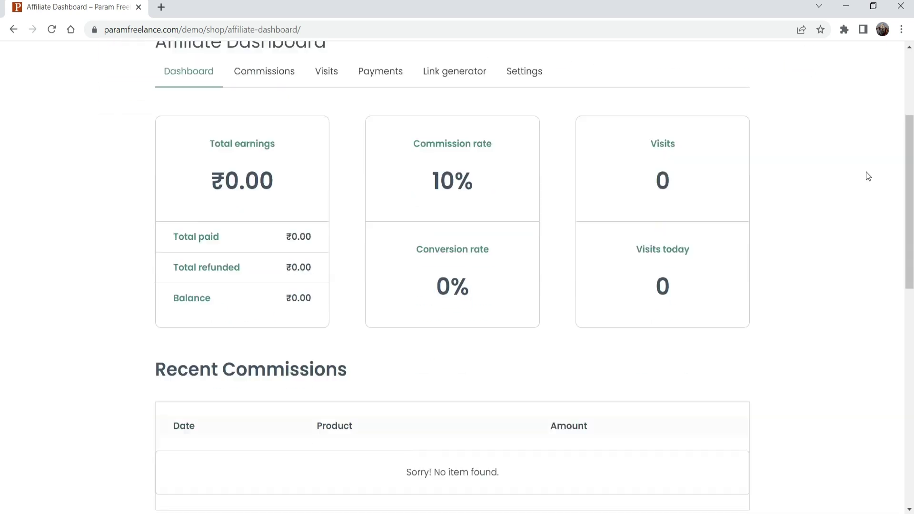
scroll(791, 122, "up", 4)
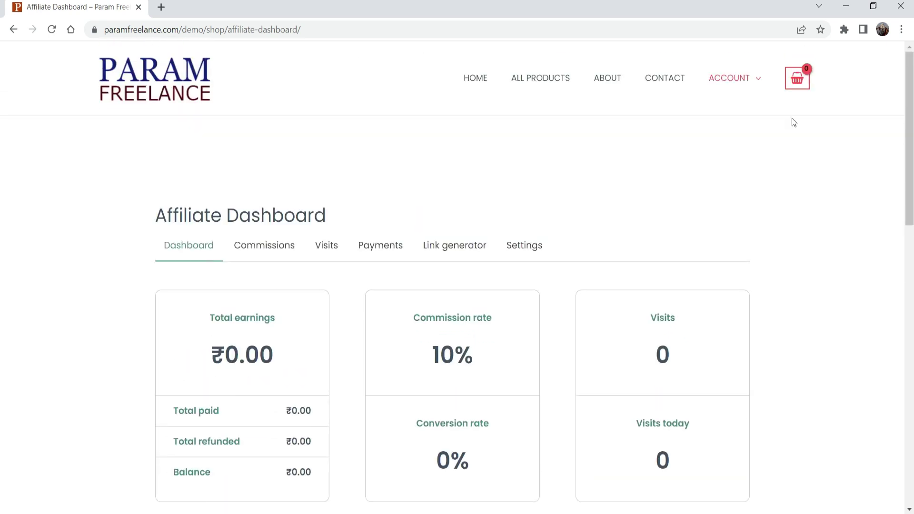
- View the affiliate's Commissions section, then open the Link generator and select the referral URL
left_click(272, 246)
scroll(733, 265, "up", 4)
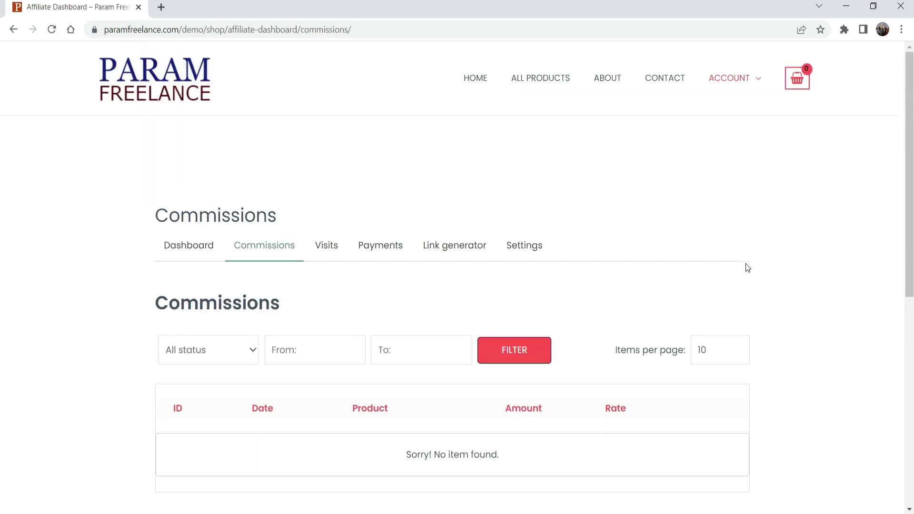
left_click(453, 252)
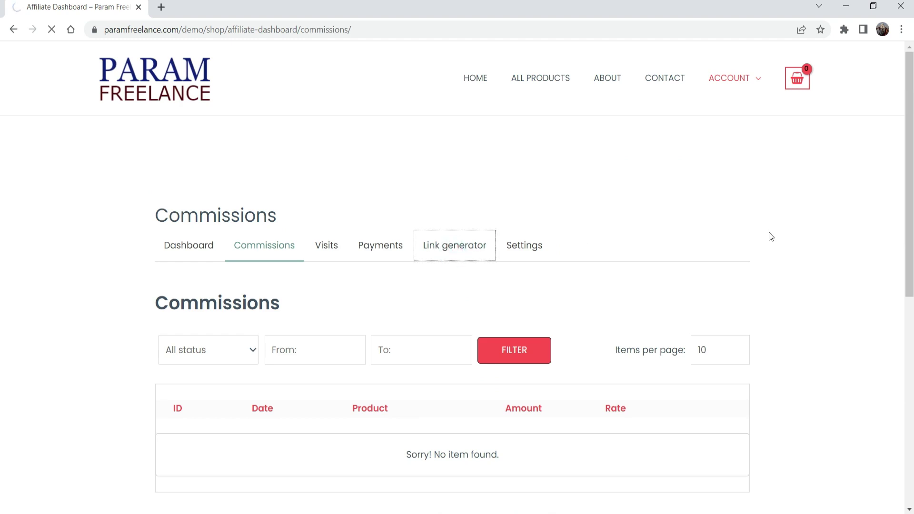
scroll(141, 198, "down", 3)
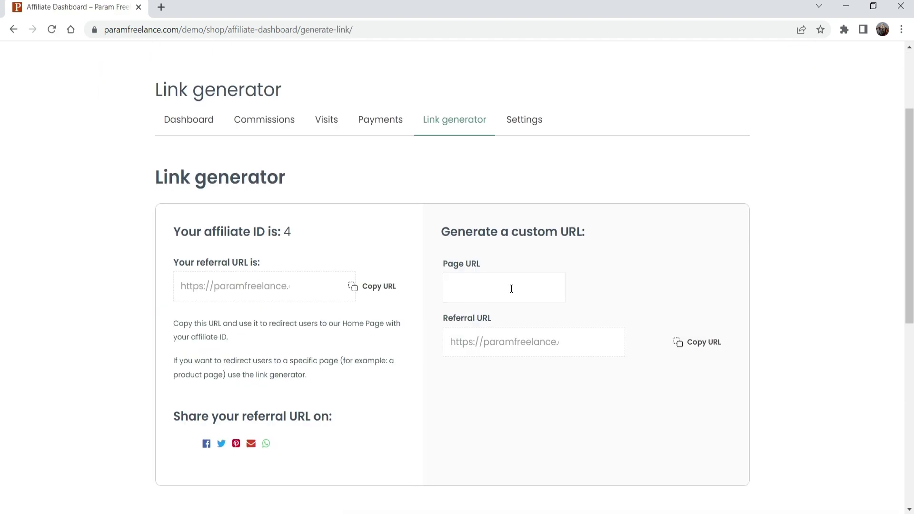
left_click(209, 292)
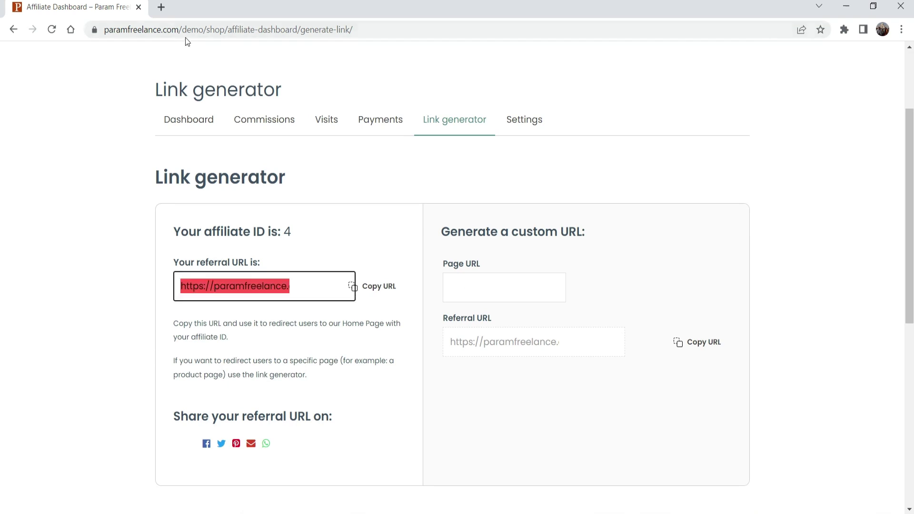
- Copy the shop's base URL from the Link generator page's address and open it in a new browser tab
left_click(211, 30)
left_click_drag(104, 29, 257, 29)
key("ctrl+c")
key("ctrl+t")
key("ctrl+v")
key("Return")
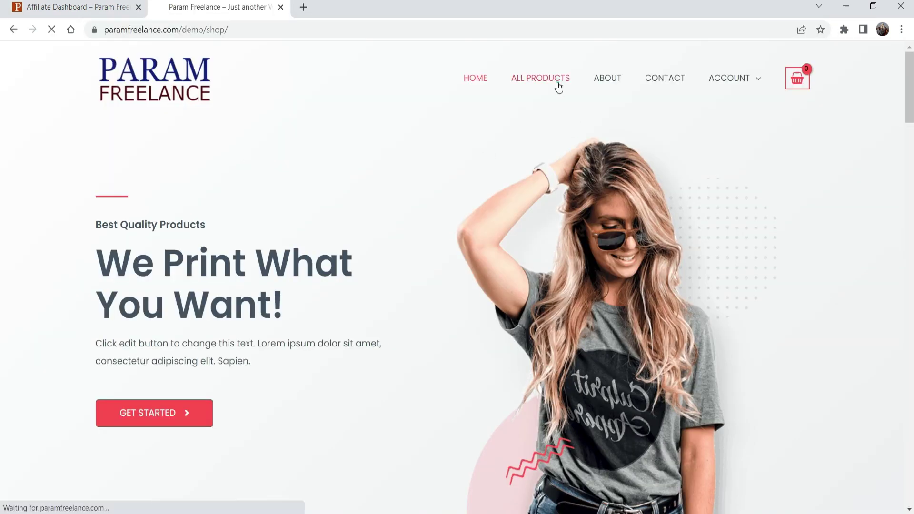
- Browse all products in the shop and open the "1 Hour Online Yoga session New" product page
left_click(555, 83)
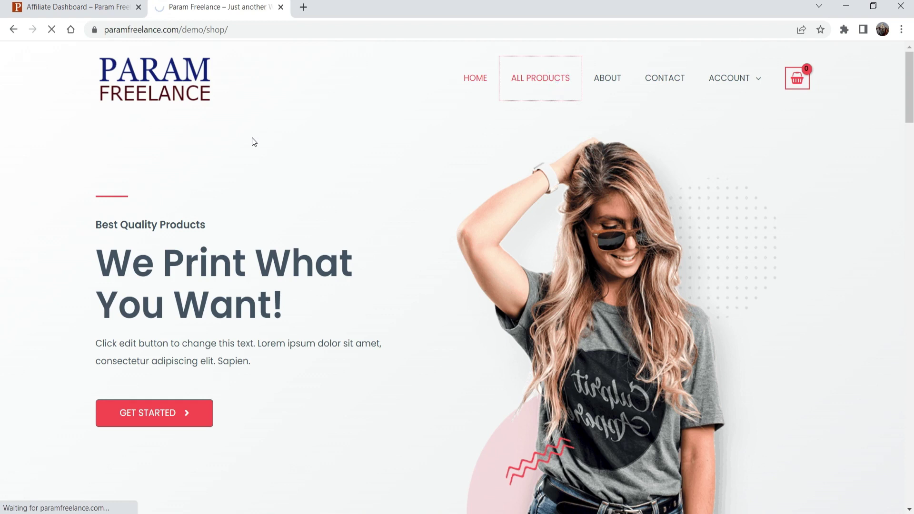
scroll(627, 212, "down", 2)
scroll(176, 236, "down", 5)
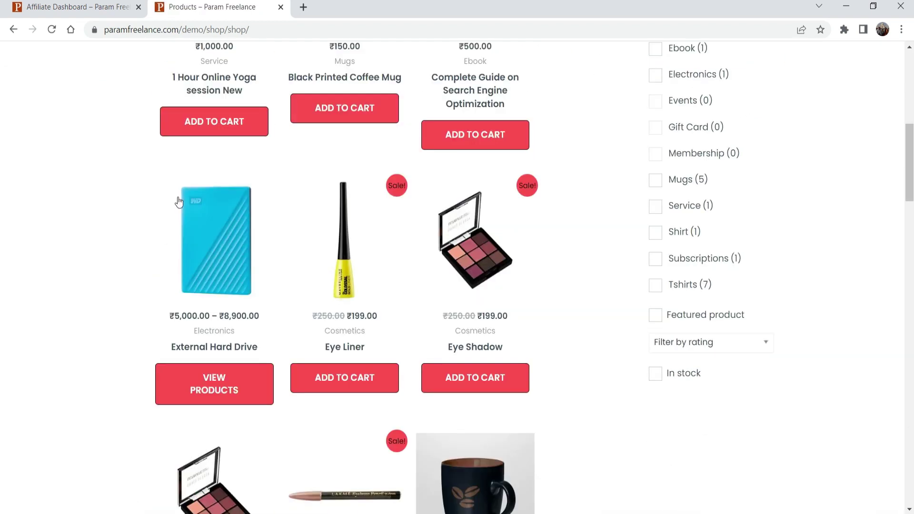
left_click(211, 142)
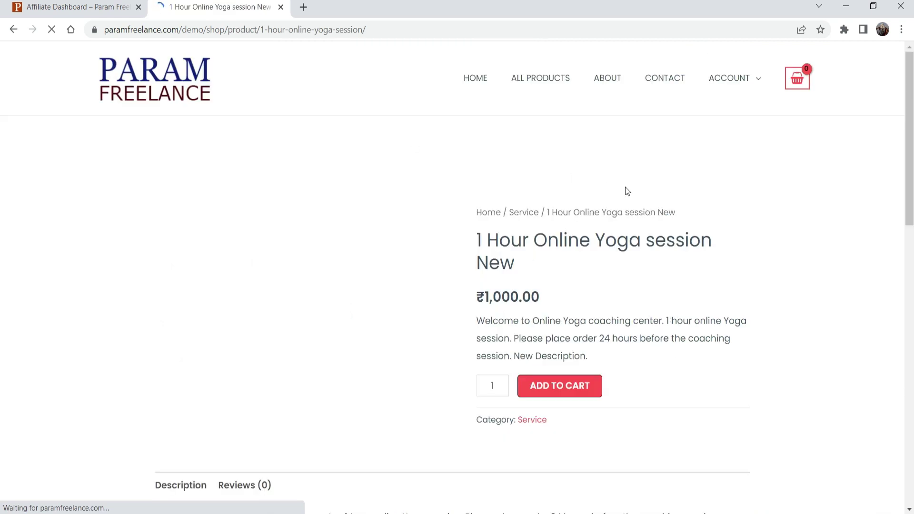
- Copy the yoga session product's URL and paste it as the Page URL for a custom referral link in the Link generator
left_click(401, 27)
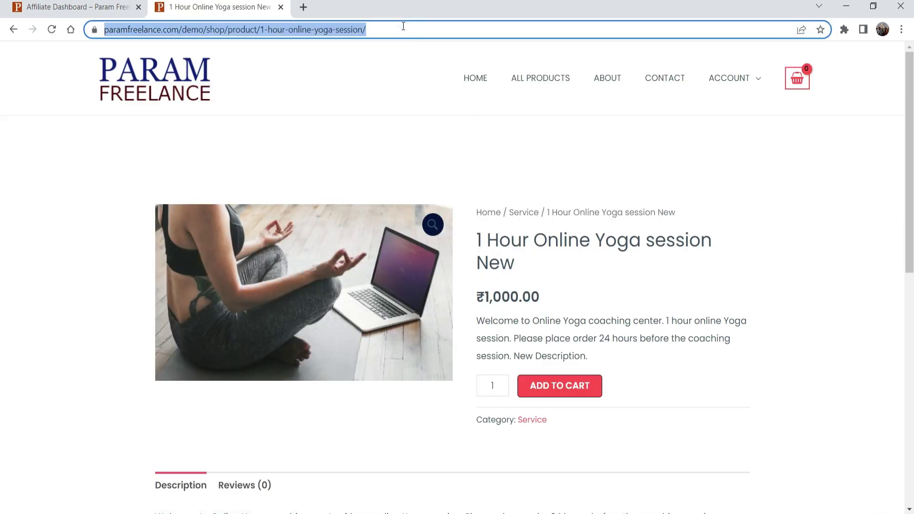
left_click(65, 13)
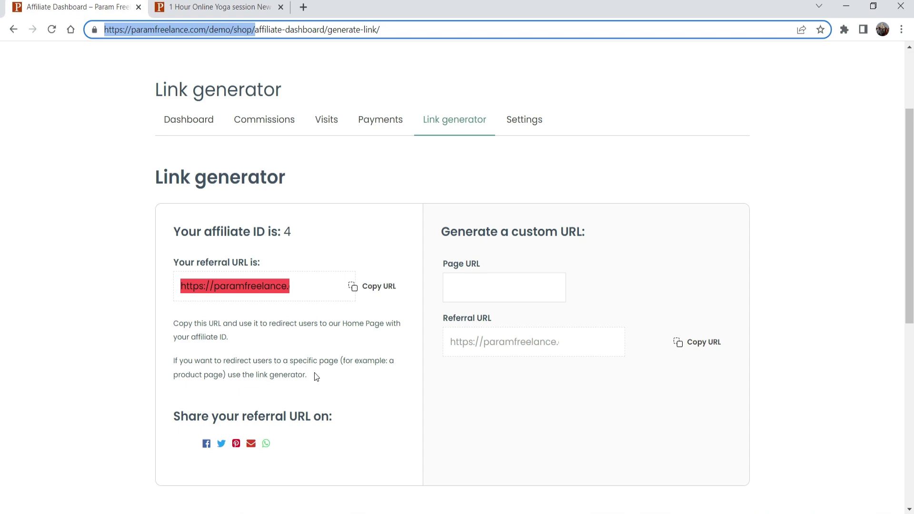
left_click(490, 287)
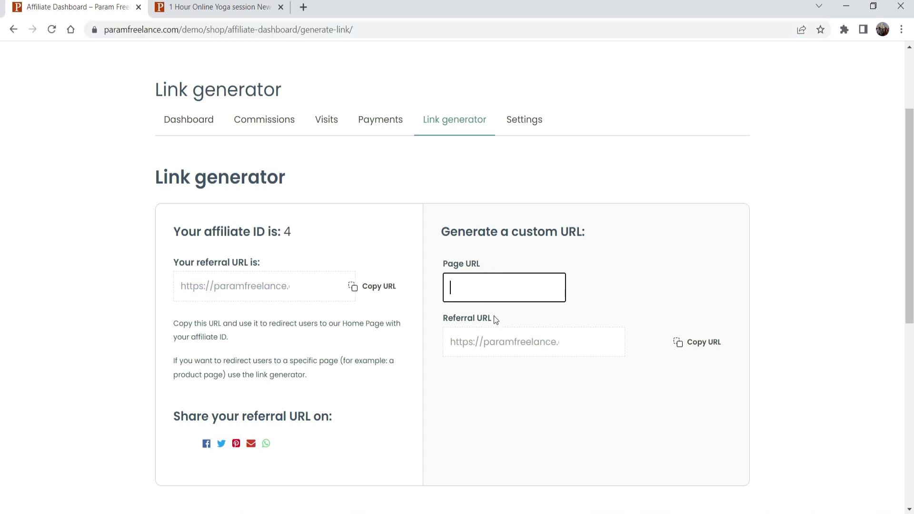
key("ctrl+v")
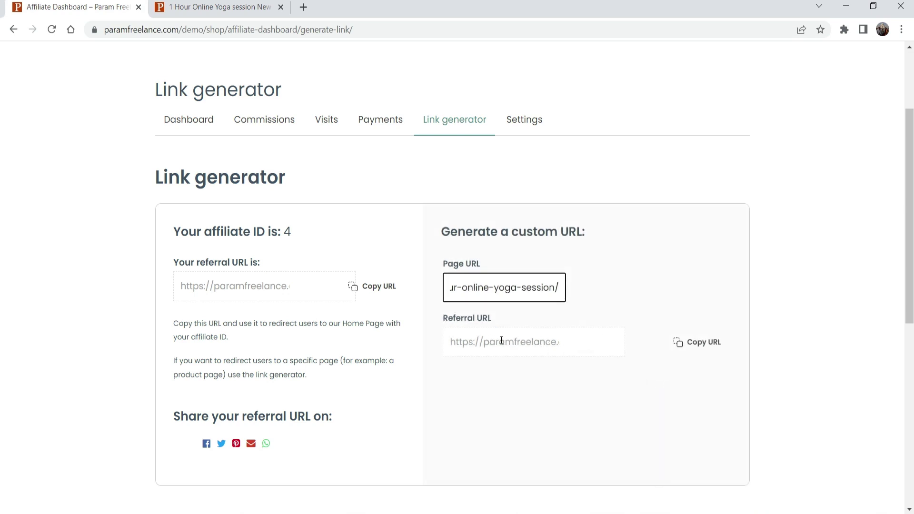
- Copy the generated custom Referral URL, open it in the Microsoft Edge window, and look through the yoga session product page
left_click(695, 348)
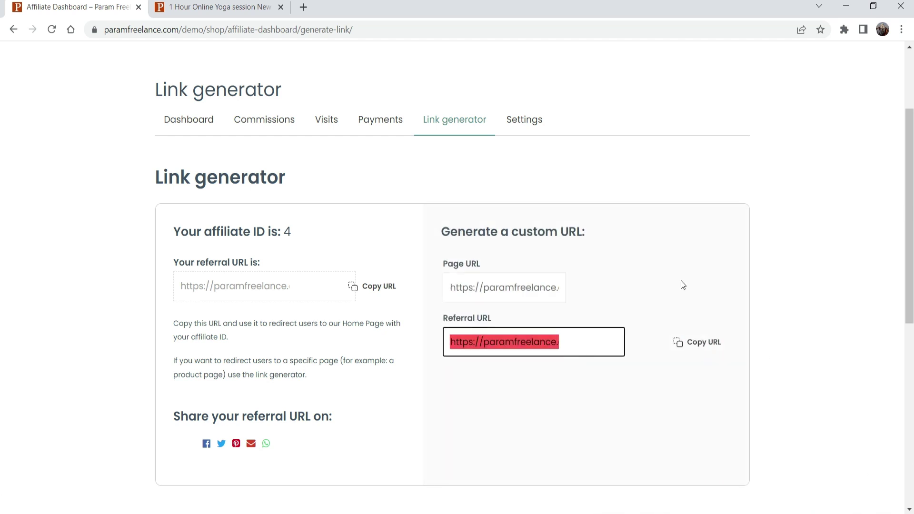
key("alt+Tab")
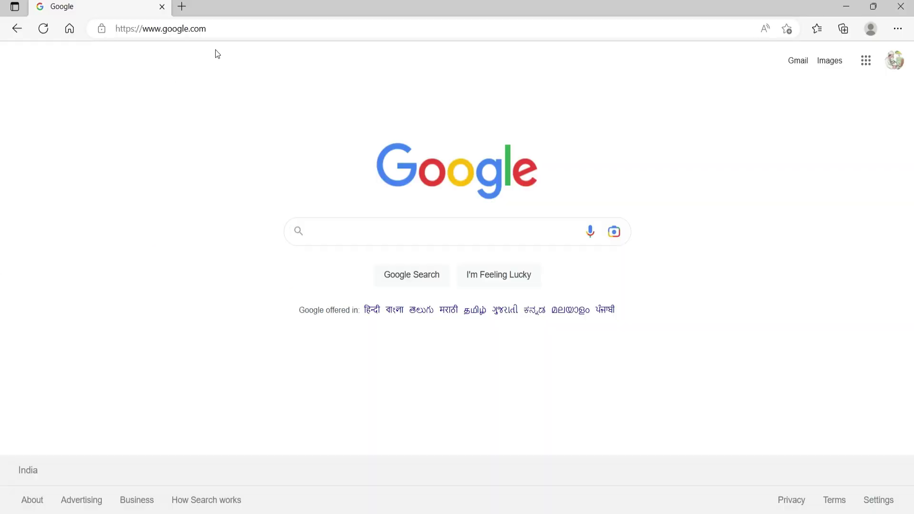
left_click(239, 31)
key("ctrl+v")
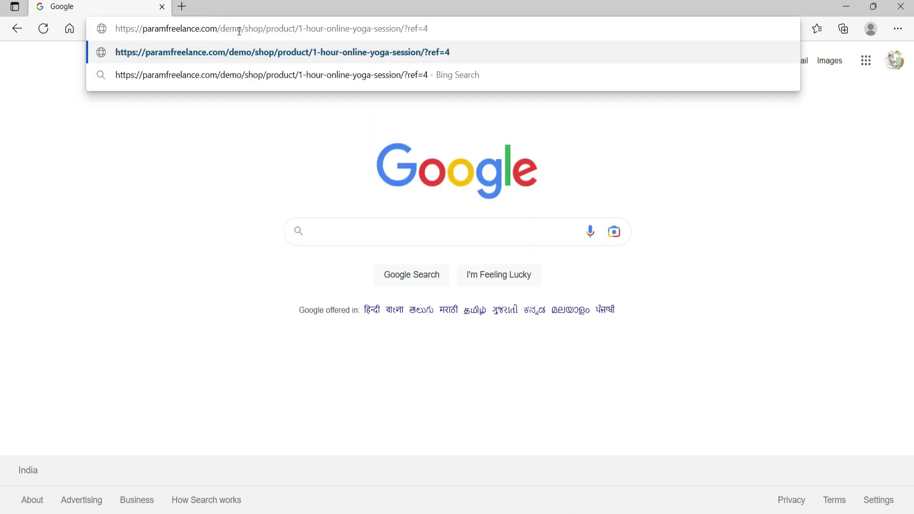
key("Return")
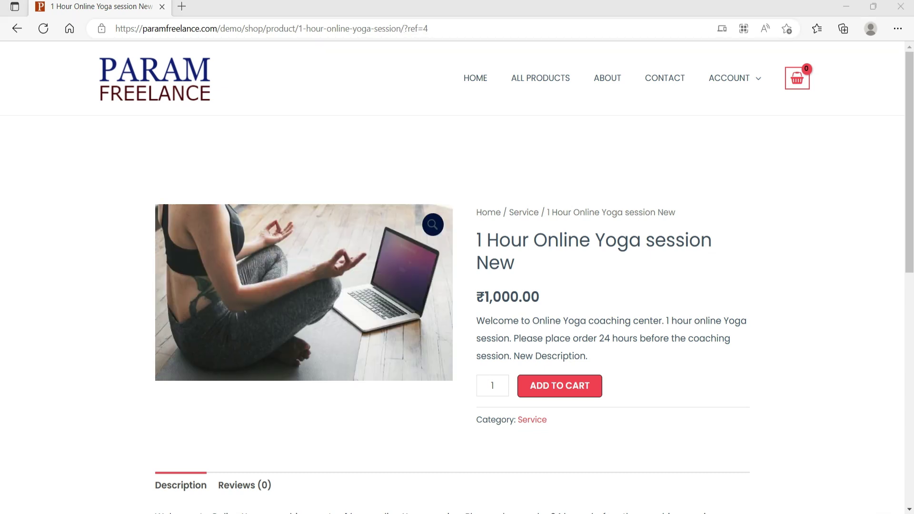
key("alt+Tab")
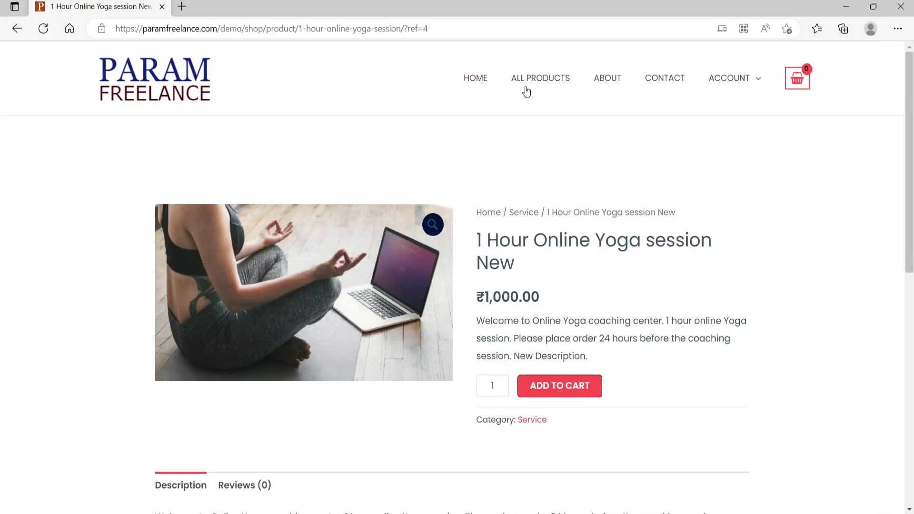
scroll(666, 190, "down", 3)
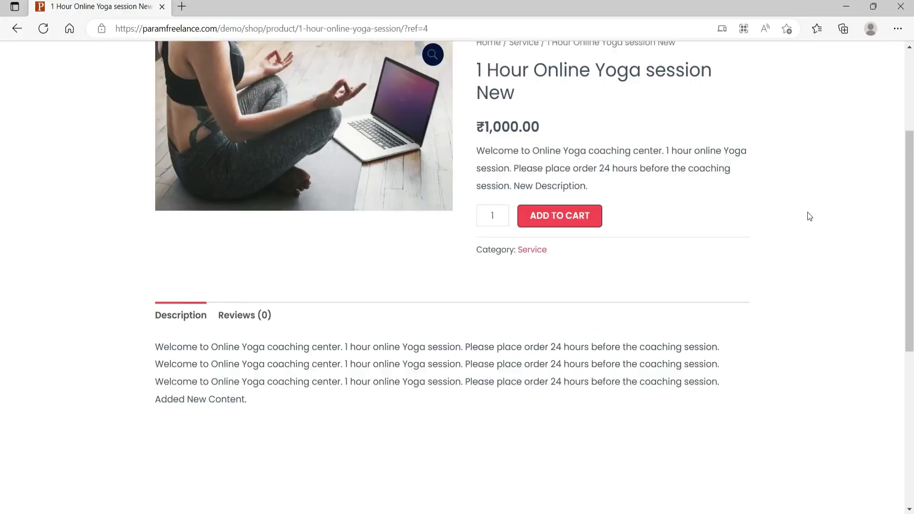
scroll(808, 214, "down", 2)
scroll(797, 209, "up", 6)
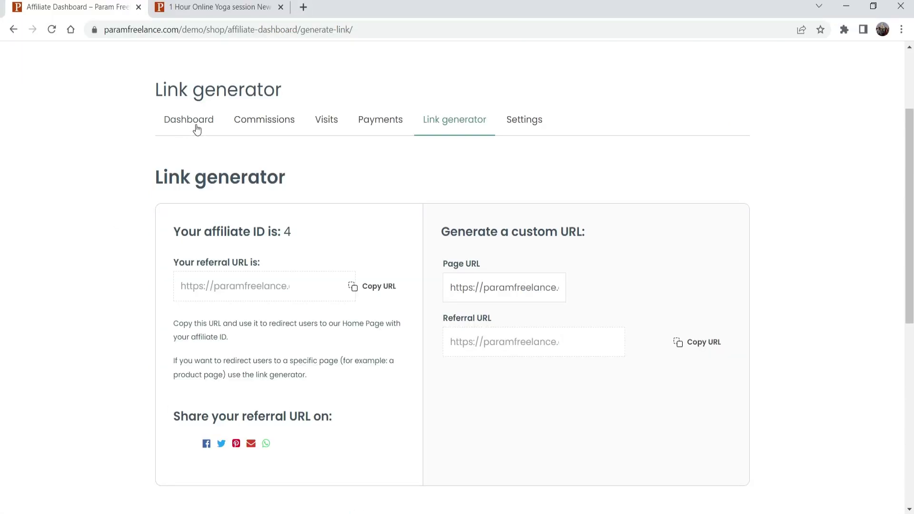
- Return to the affiliate's Chrome window and check the Visits and Visits today figures on the affiliate Dashboard
left_click(196, 124)
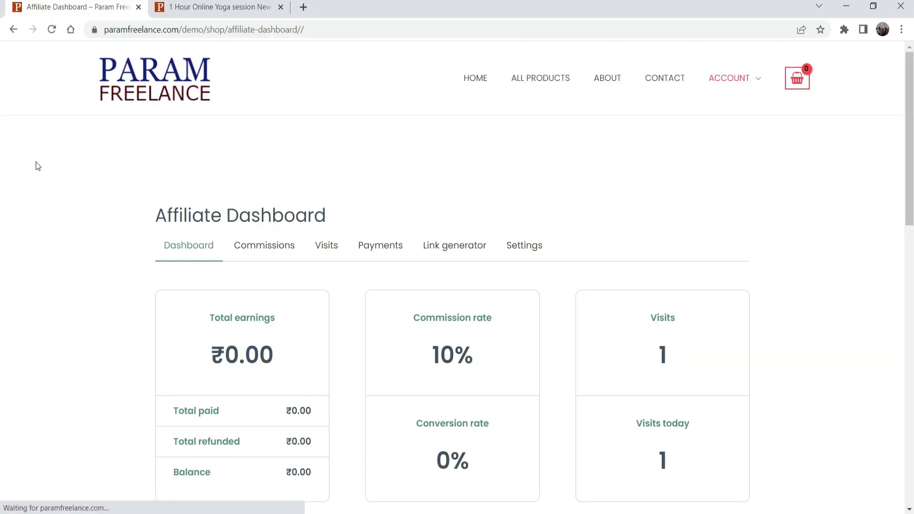
scroll(789, 224, "down", 2)
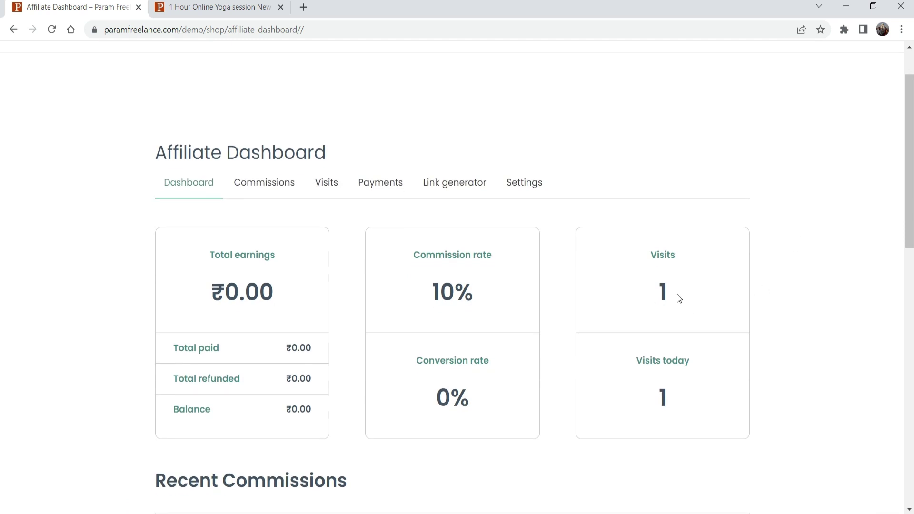
left_click_drag(676, 292, 655, 293)
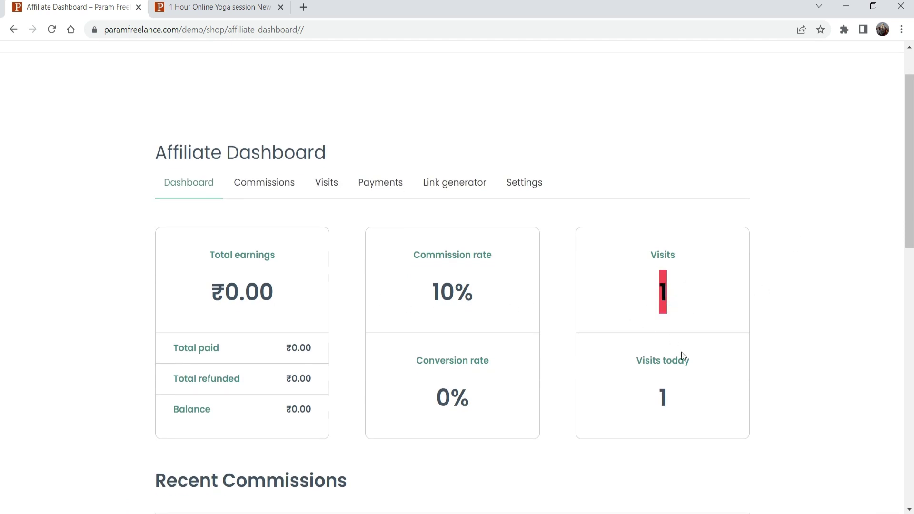
left_click_drag(654, 404, 675, 403)
scroll(783, 394, "up", 2)
- Open the affiliate dashboard's Settings and review the payment email and direct bank/wire transfer fields
left_click(524, 245)
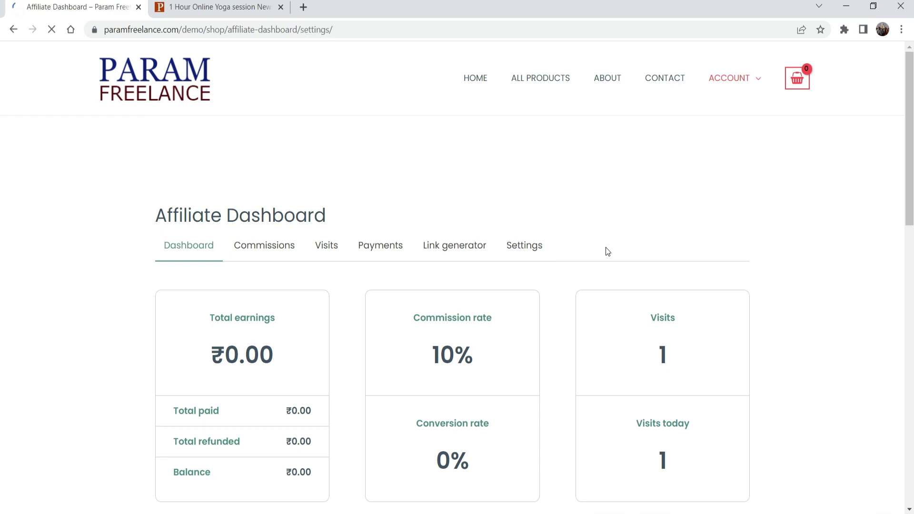
scroll(606, 249, "down", 2)
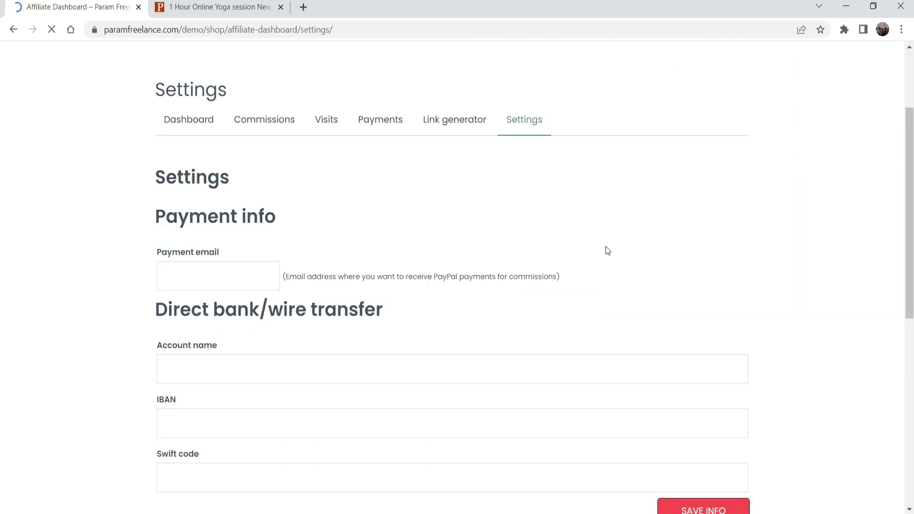
scroll(342, 238, "down", 2)
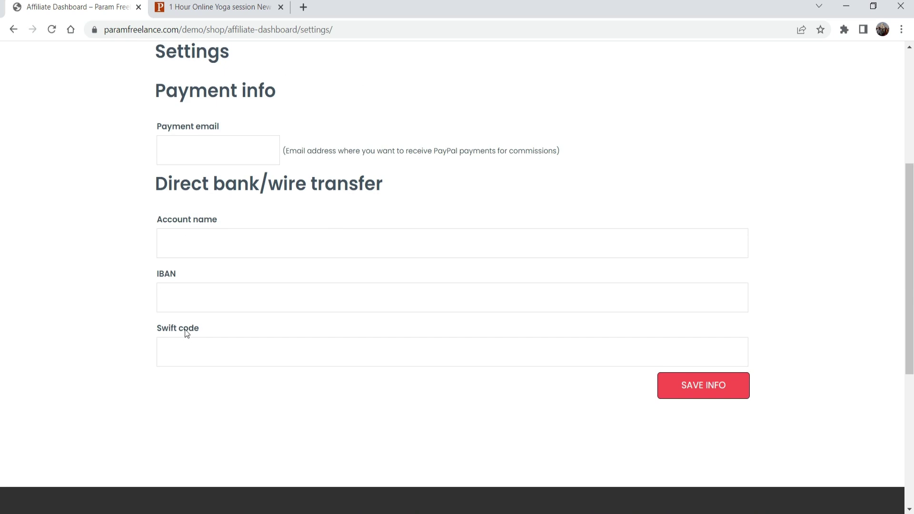
left_click(209, 246)
left_click(206, 297)
left_click(206, 351)
scroll(71, 313, "up", 2)
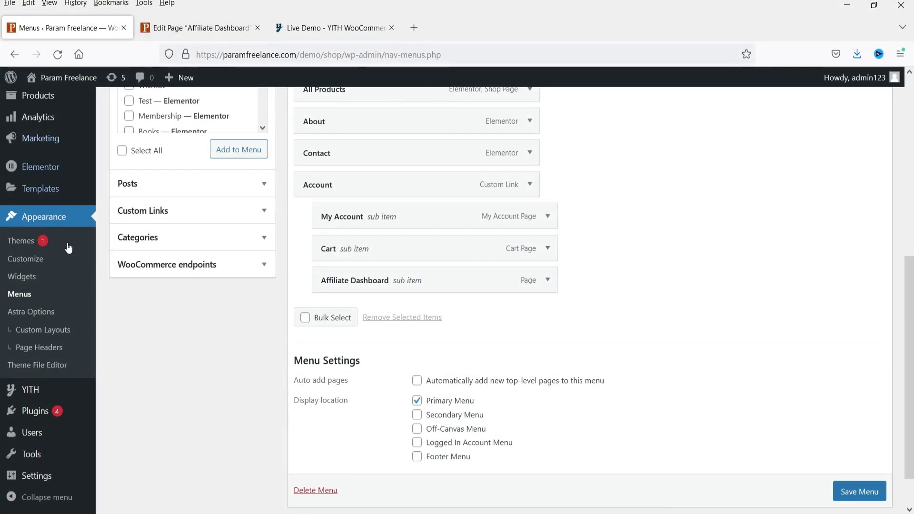
- In the WordPress admin in Firefox, open the YITH Affiliates Commissions & Payments options and review the commission settings and direct bank/wire transfer gateway
mouse_move(29, 392)
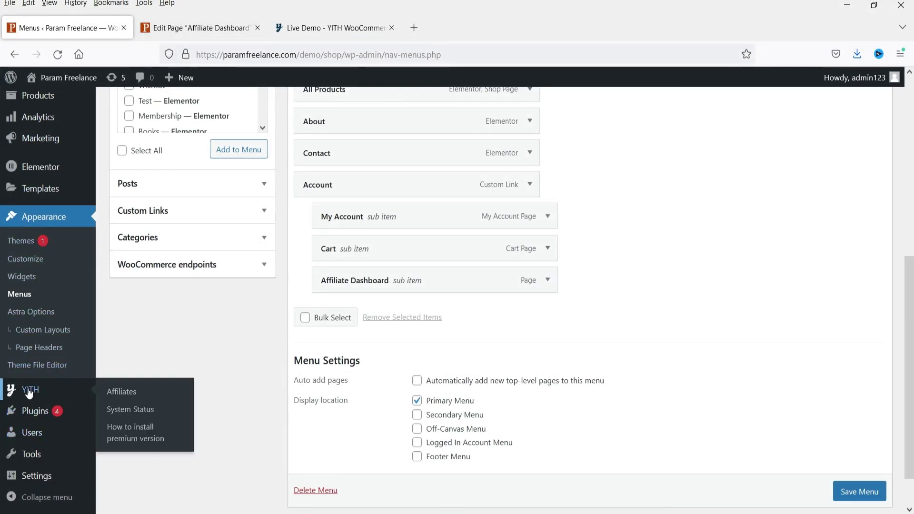
left_click(123, 392)
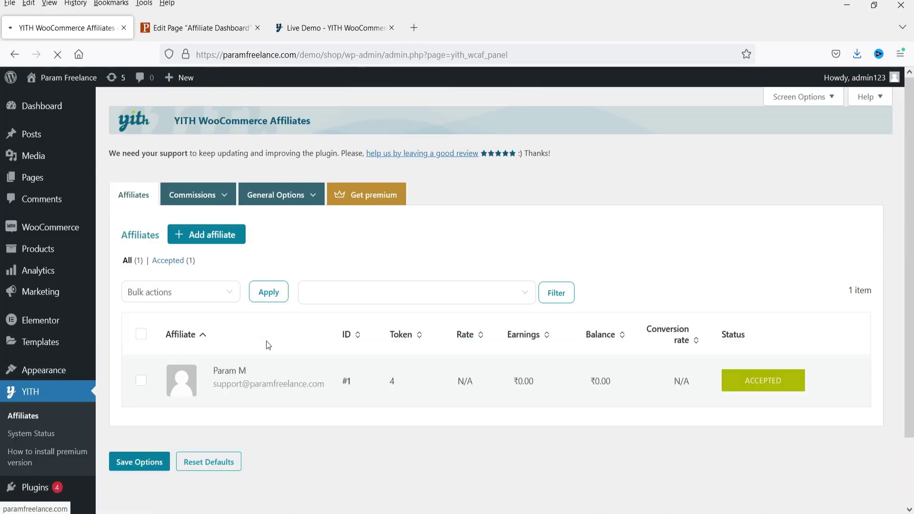
mouse_move(292, 193)
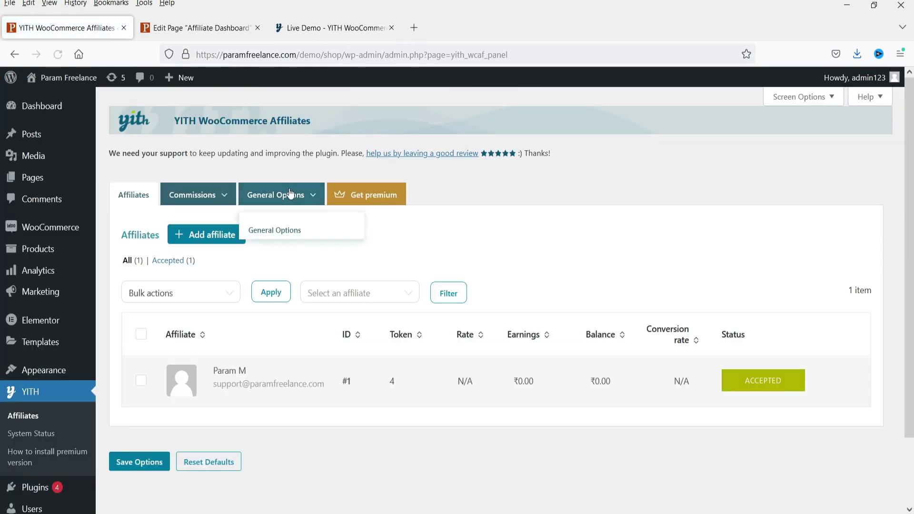
left_click(282, 286)
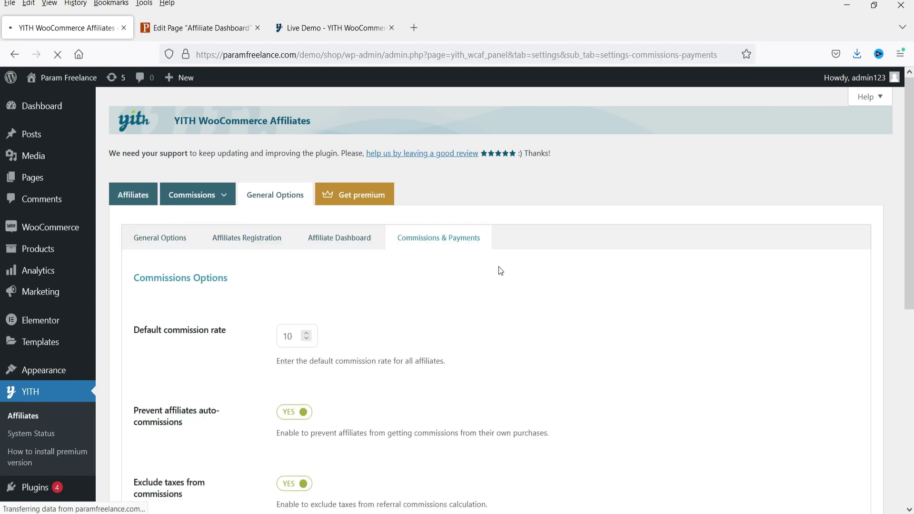
scroll(492, 272, "down", 7)
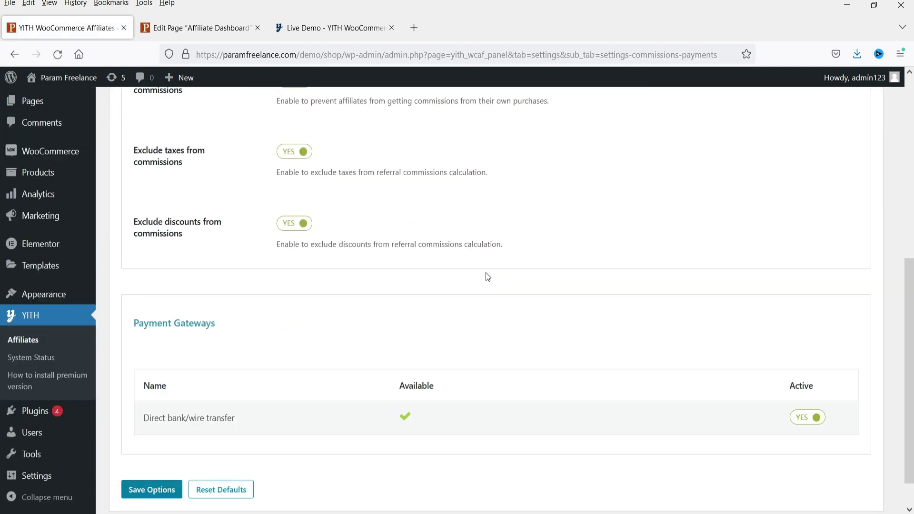
scroll(485, 272, "down", 1)
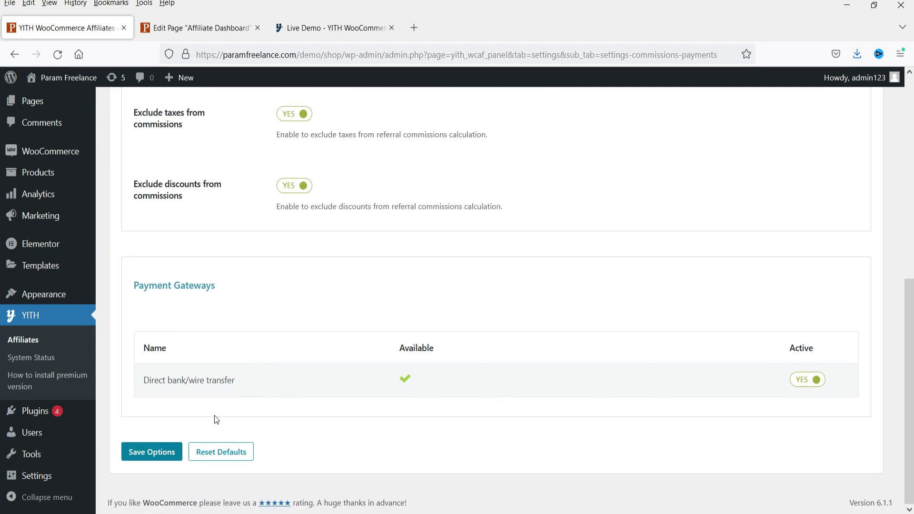
left_click_drag(142, 381, 253, 381)
left_click(253, 381)
scroll(328, 275, "up", 5)
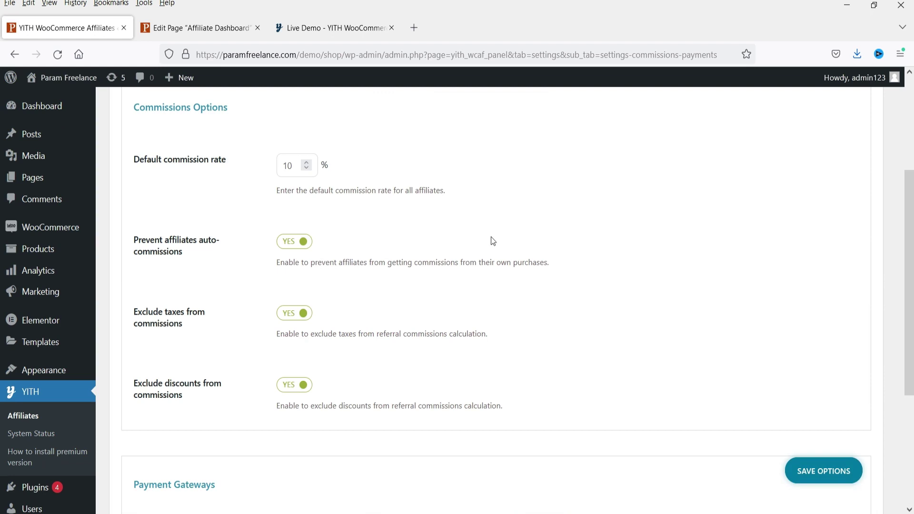
scroll(490, 237, "up", 3)
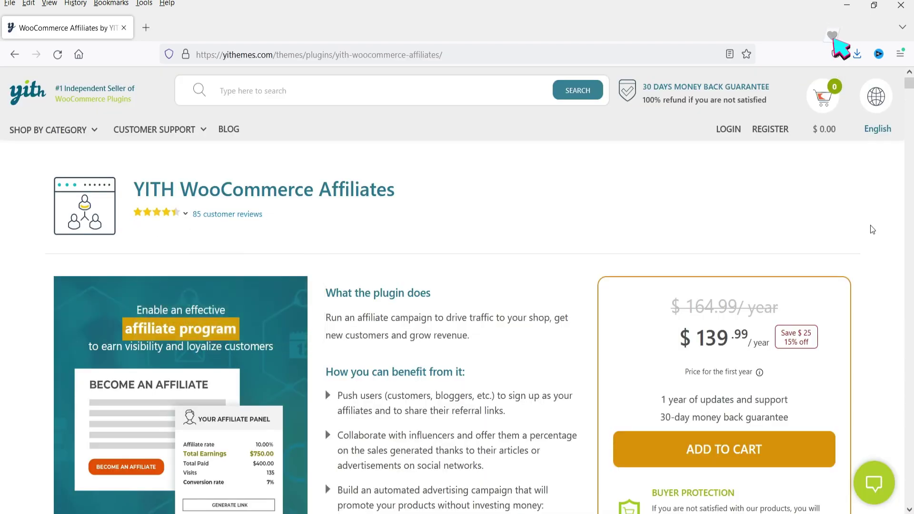
- Look through the YITH WooCommerce Affiliates product page on yithemes.com, covering its benefits, pricing and main overview
scroll(873, 231, "down", 3)
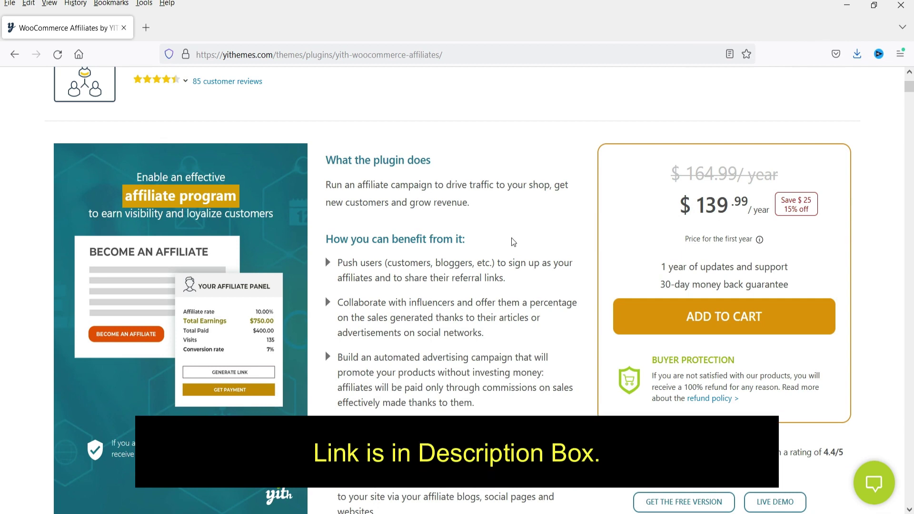
scroll(500, 242, "down", 3)
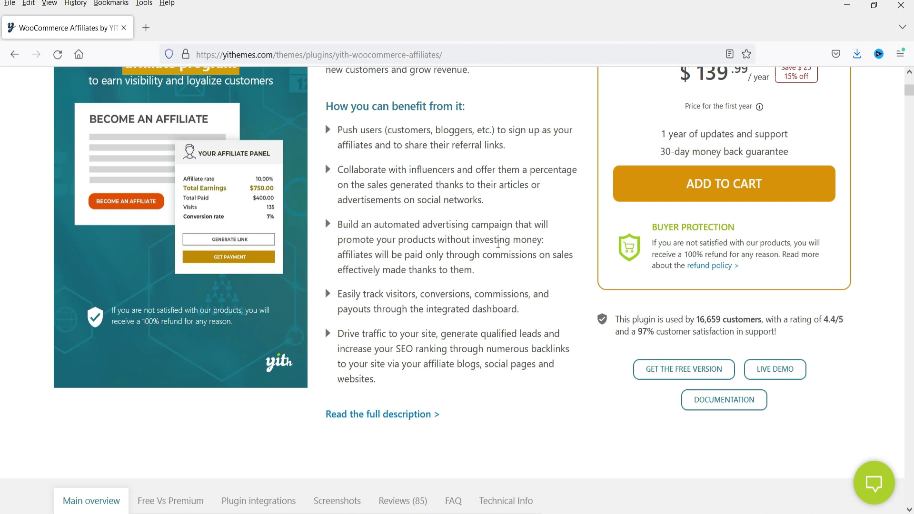
scroll(501, 243, "down", 5)
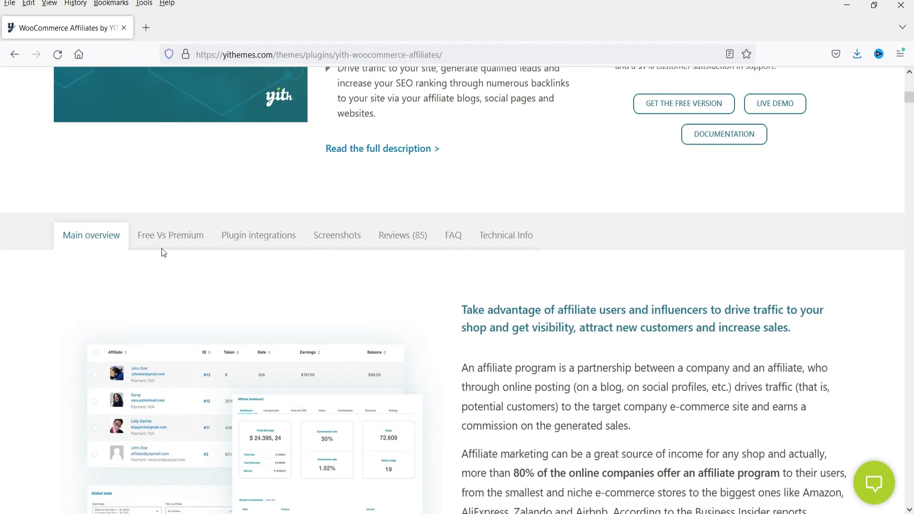
scroll(626, 270, "down", 10)
scroll(524, 216, "down", 10)
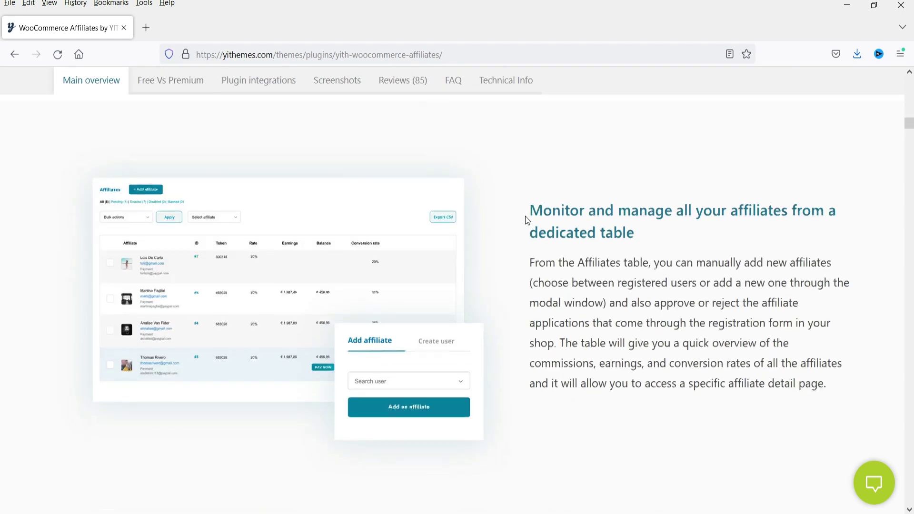
- Open the Free Vs Premium comparison and examine the affiliate registration and Referrer ID, Cookies & Visits features
left_click(165, 79)
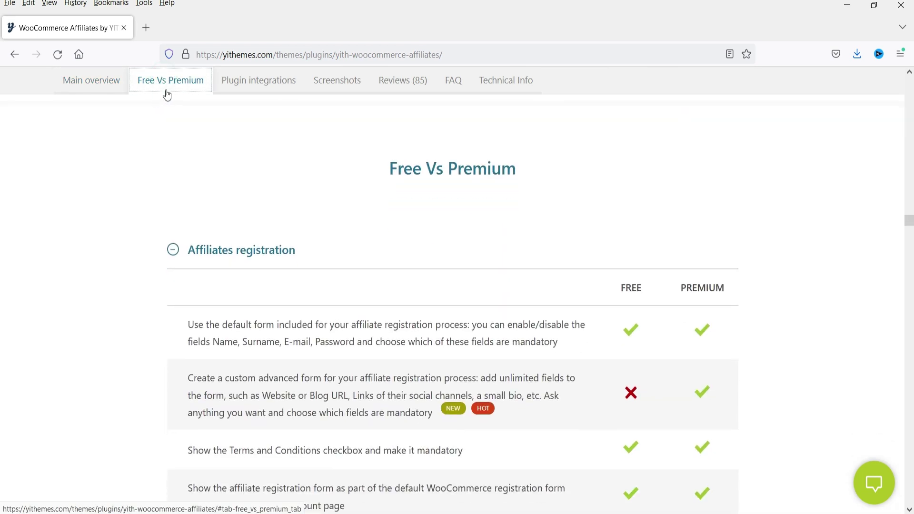
scroll(842, 210, "down", 4)
left_click(223, 196)
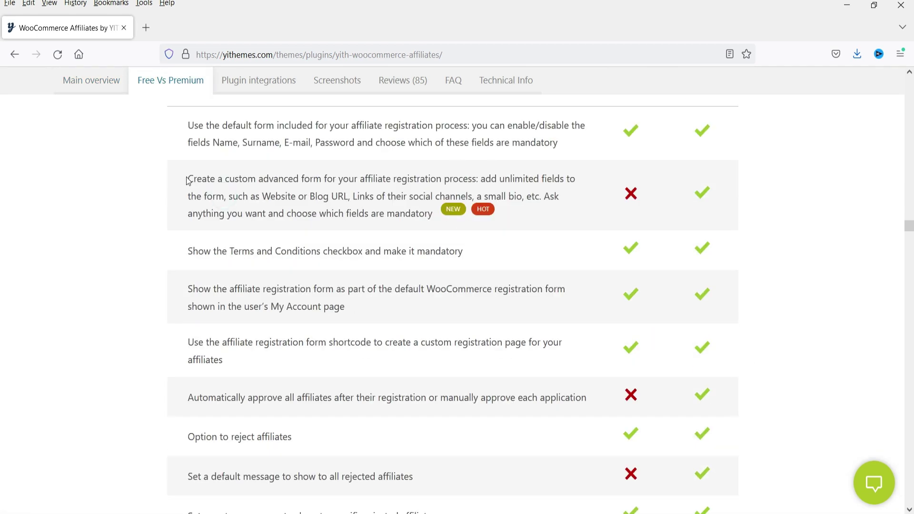
scroll(596, 251, "down", 5)
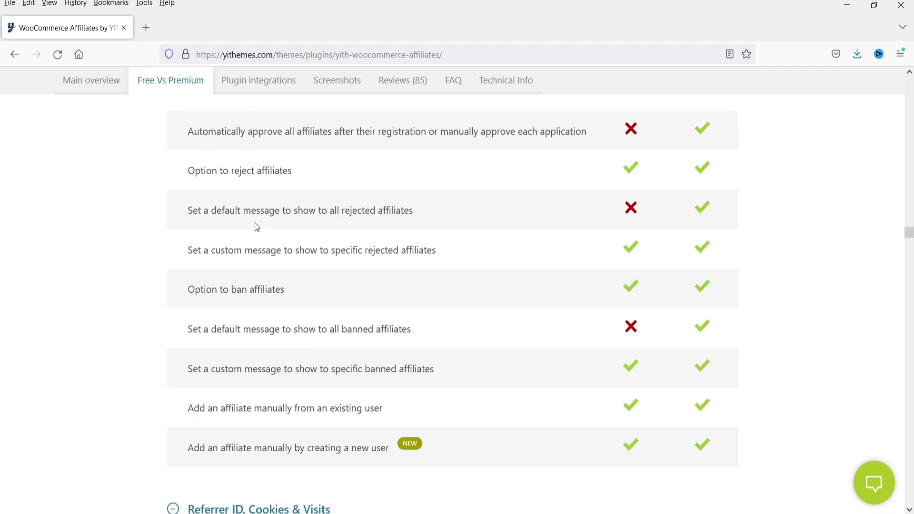
scroll(255, 224, "down", 7)
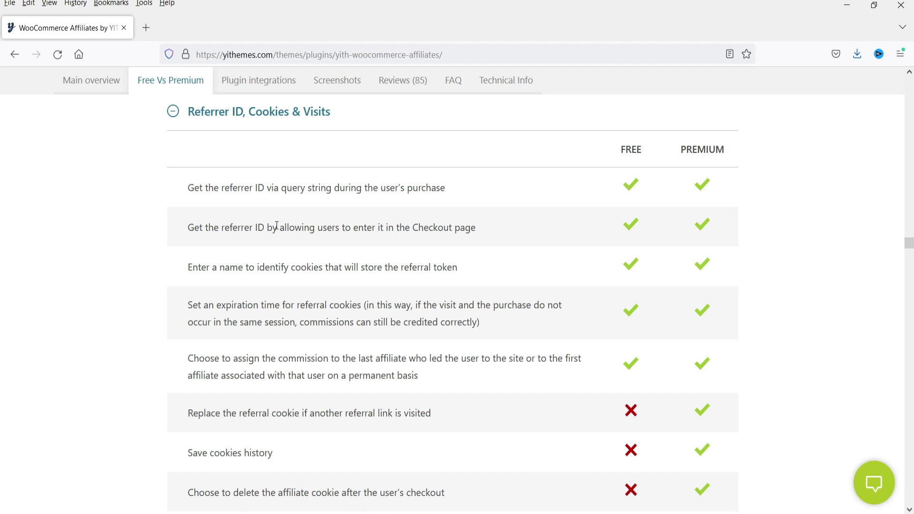
scroll(277, 224, "down", 4)
scroll(277, 227, "down", 3)
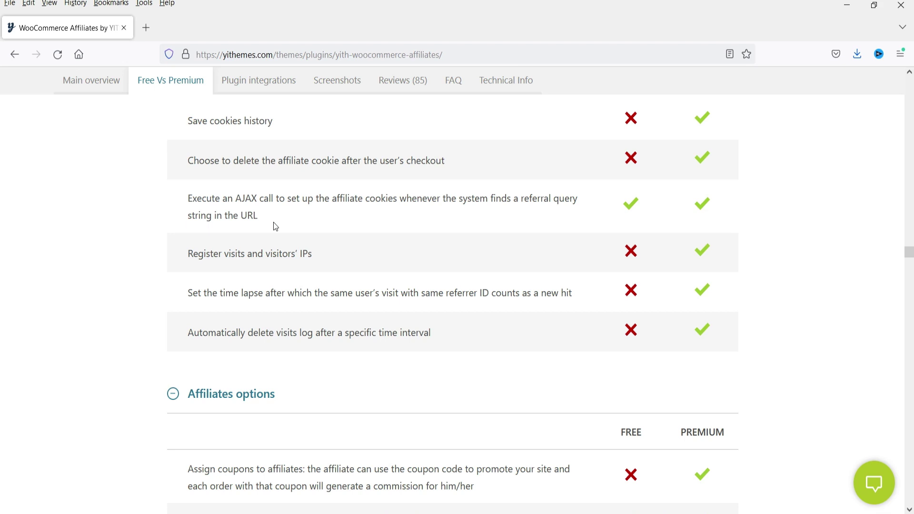
scroll(279, 228, "up", 5)
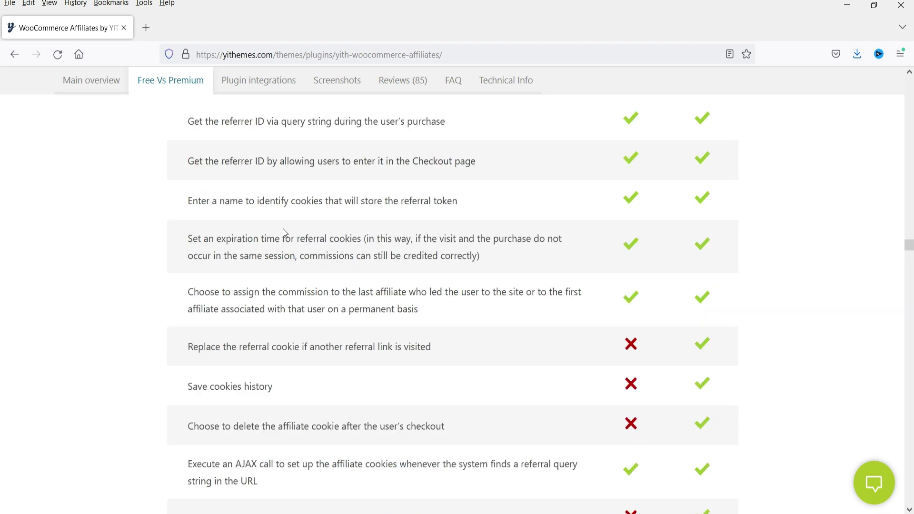